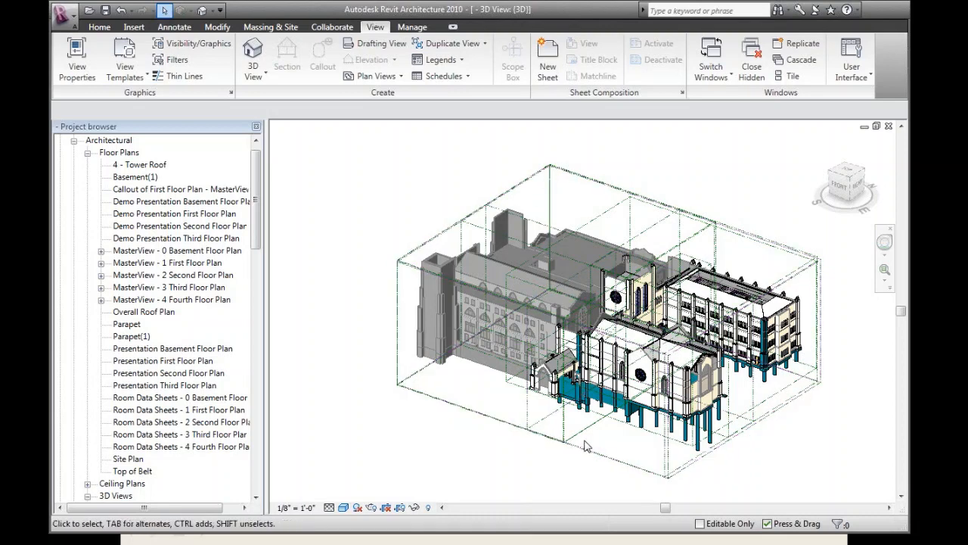
Switch to the slide show, advance it to the "Creating Sheets FAST!" slide, and return to Revit.
{"action": "left_click", "coordinate": [260, 173]}
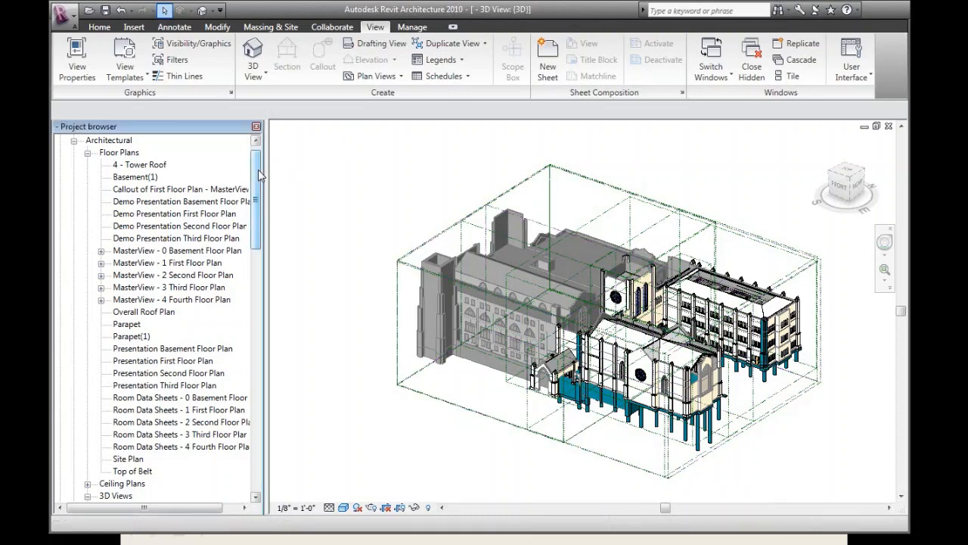
{"action": "key", "text": "alt+Tab"}
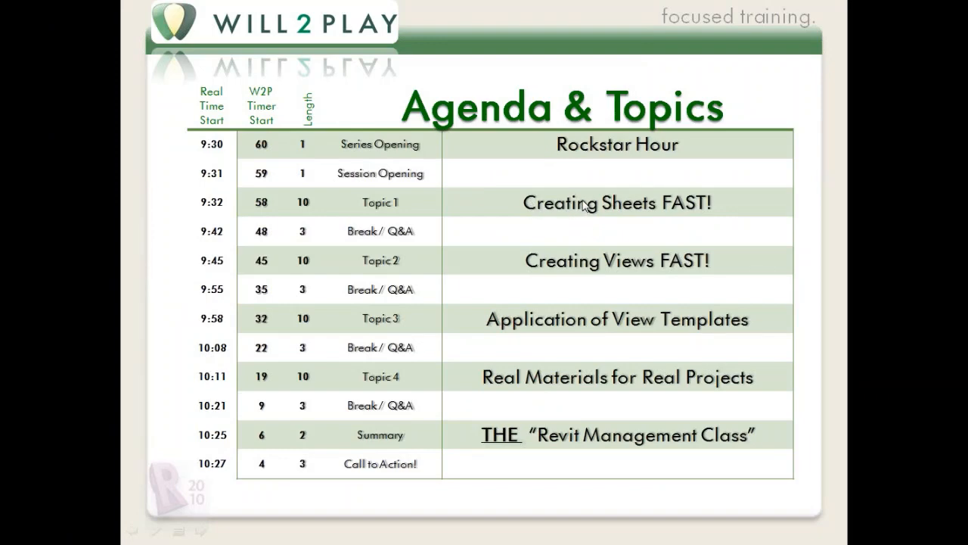
{"action": "left_click", "coordinate": [581, 202]}
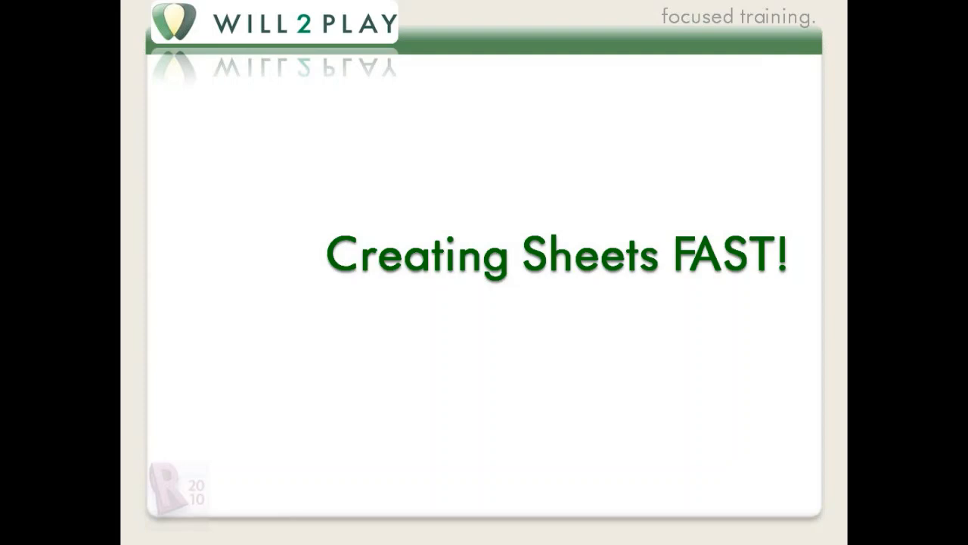
{"action": "key", "text": "alt+Tab"}
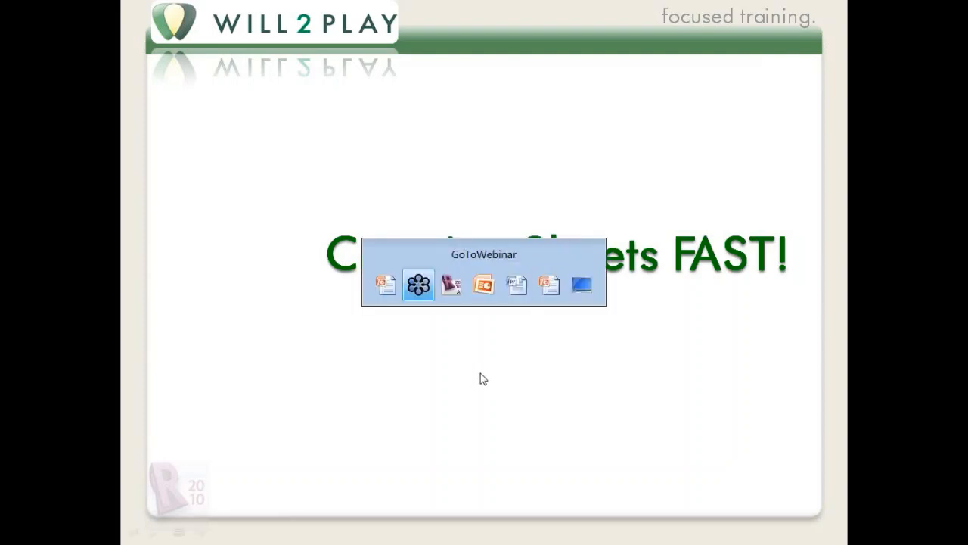
{"action": "key", "text": "alt+Tab"}
Examine the sheet list by collapsing the Architectural group and expanding the Structural, Mechanical and Architectural groups.
{"action": "left_click_drag", "start_coordinate": [255, 221], "coordinate": [265, 401]}
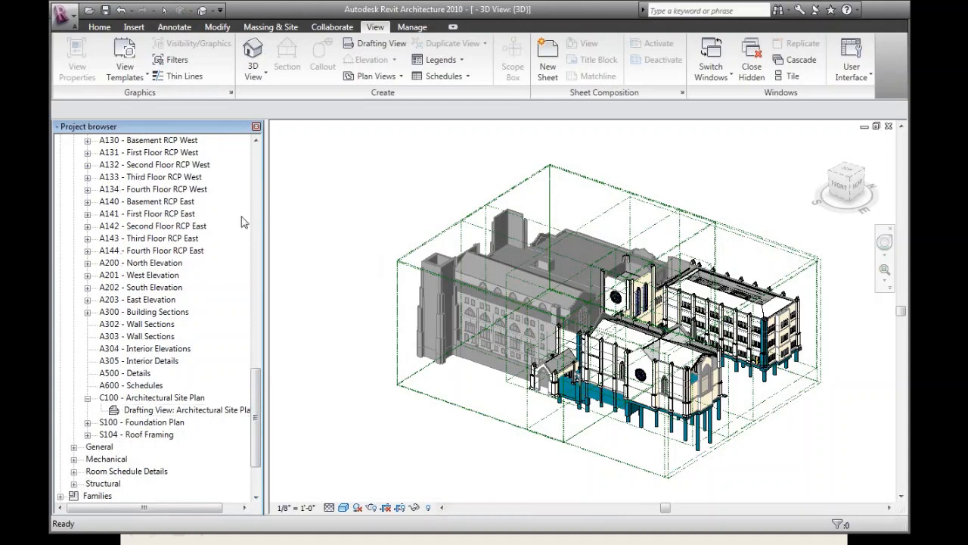
{"action": "left_click_drag", "start_coordinate": [258, 370], "coordinate": [258, 261]}
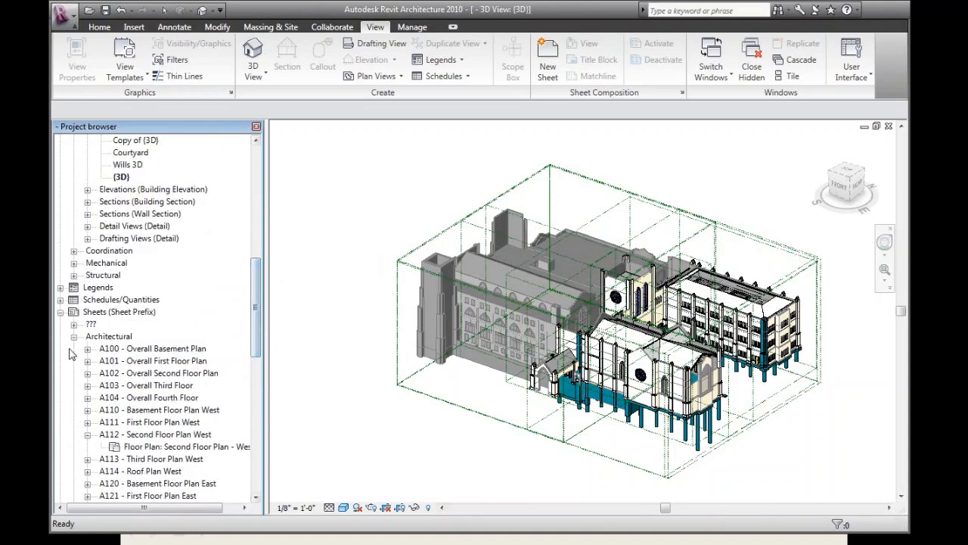
{"action": "left_click", "coordinate": [74, 348]}
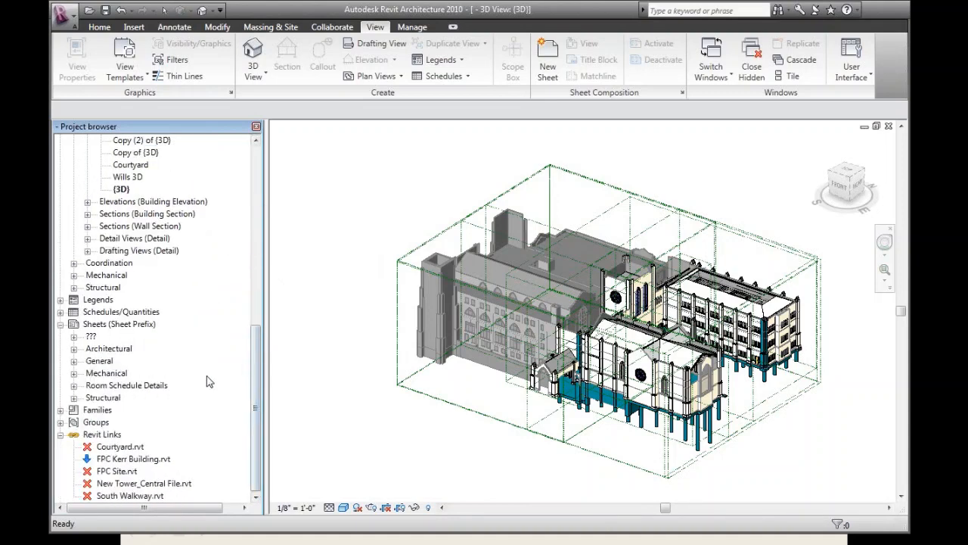
{"action": "left_click", "coordinate": [73, 397]}
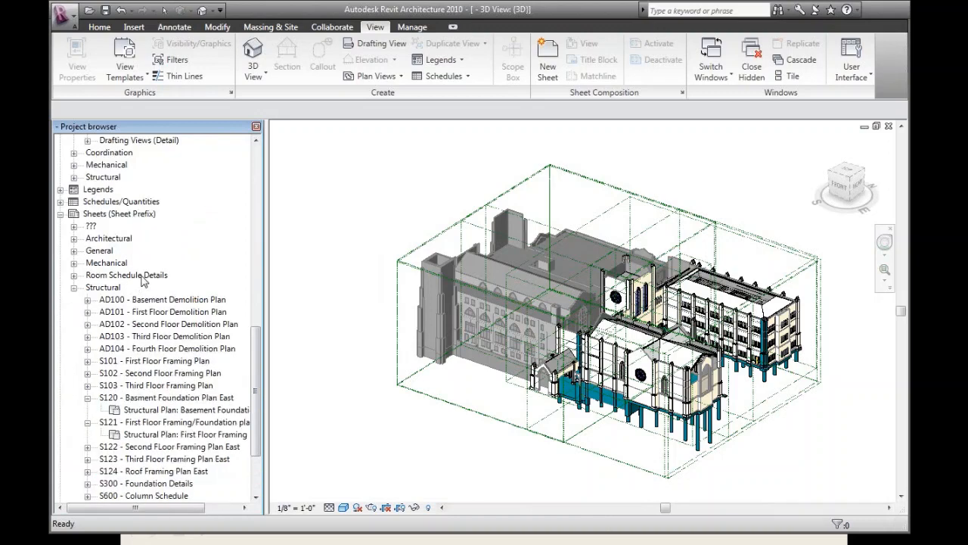
{"action": "left_click", "coordinate": [73, 262]}
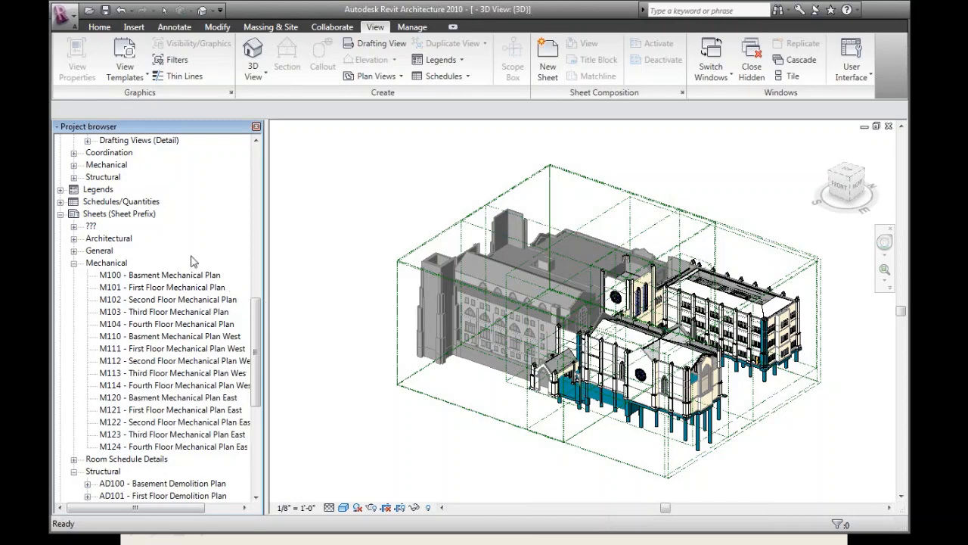
{"action": "left_click", "coordinate": [74, 239]}
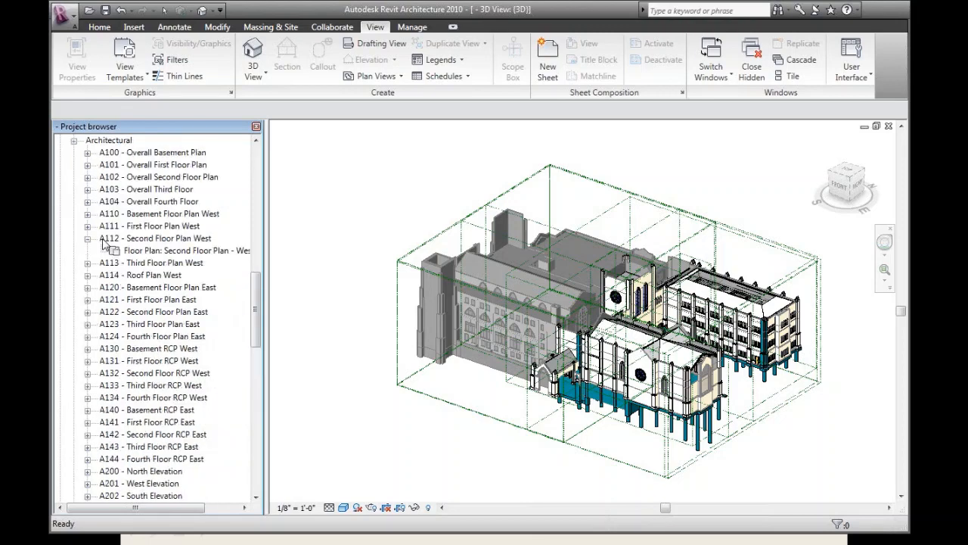
Highlight in turn the overall plan sheets A100–A104, the west plan sheets A110–A114 and the east plan sheets A120–A124.
{"action": "left_click", "coordinate": [163, 286]}
{"action": "left_click", "coordinate": [159, 155]}
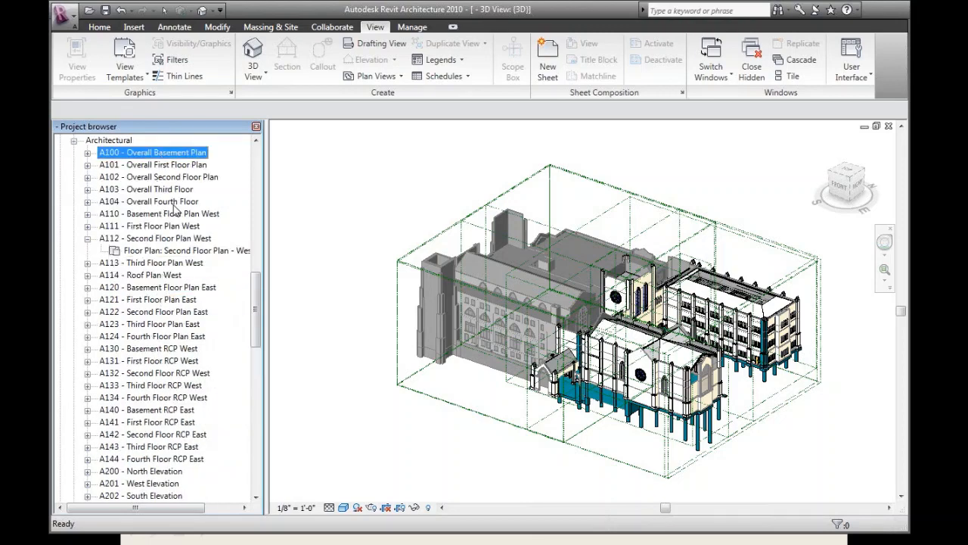
{"action": "left_click", "coordinate": [173, 203], "text": "shift"}
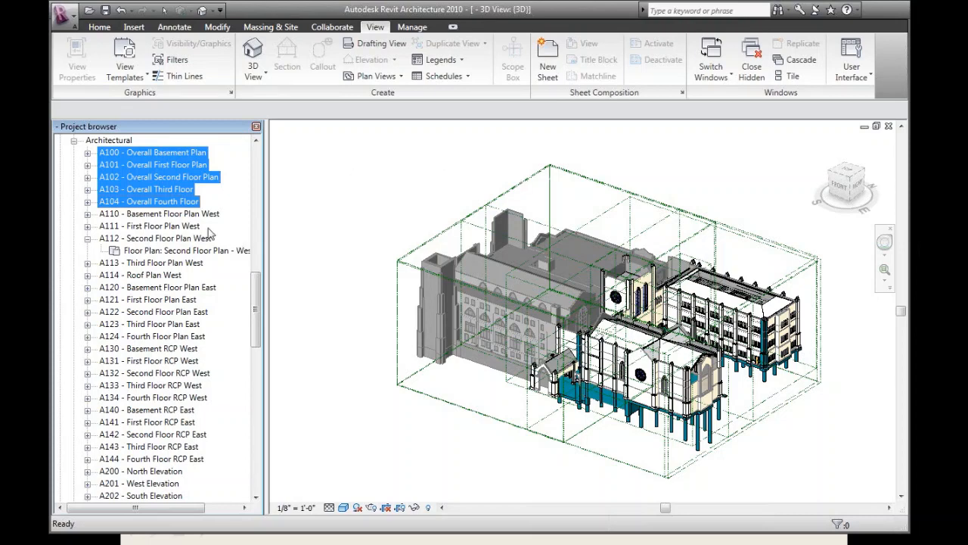
{"action": "left_click", "coordinate": [177, 214]}
{"action": "left_click", "coordinate": [88, 238]}
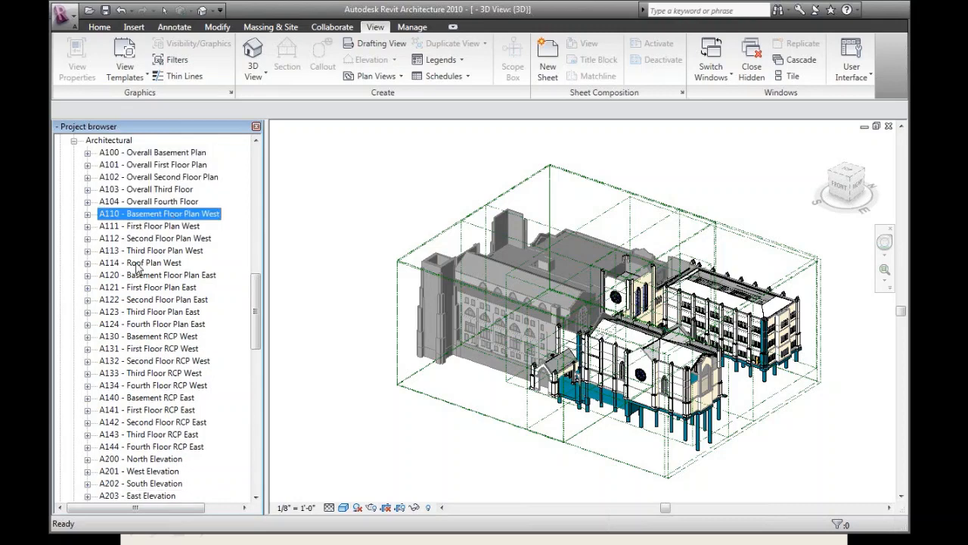
{"action": "left_click", "coordinate": [140, 262], "text": "shift"}
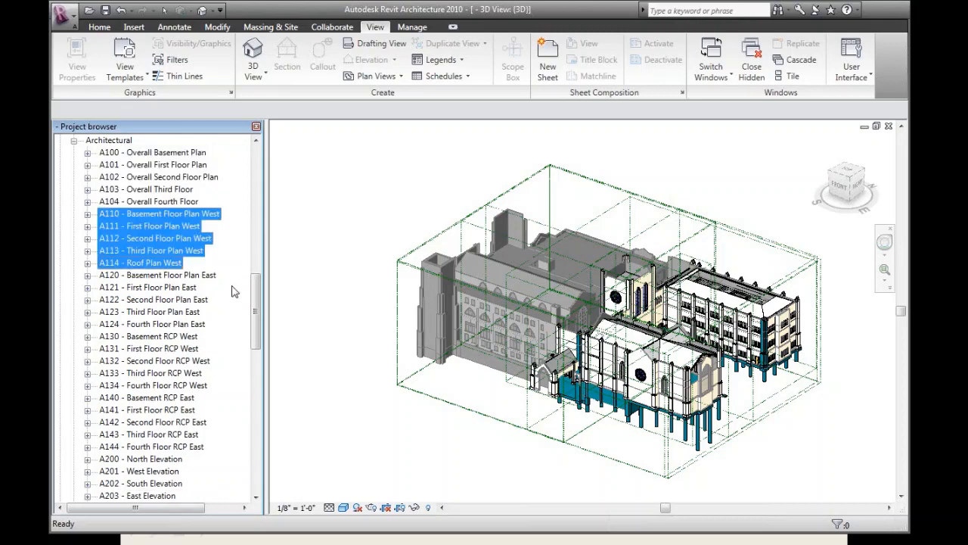
{"action": "left_click", "coordinate": [177, 277]}
{"action": "left_click", "coordinate": [174, 324], "text": "shift"}
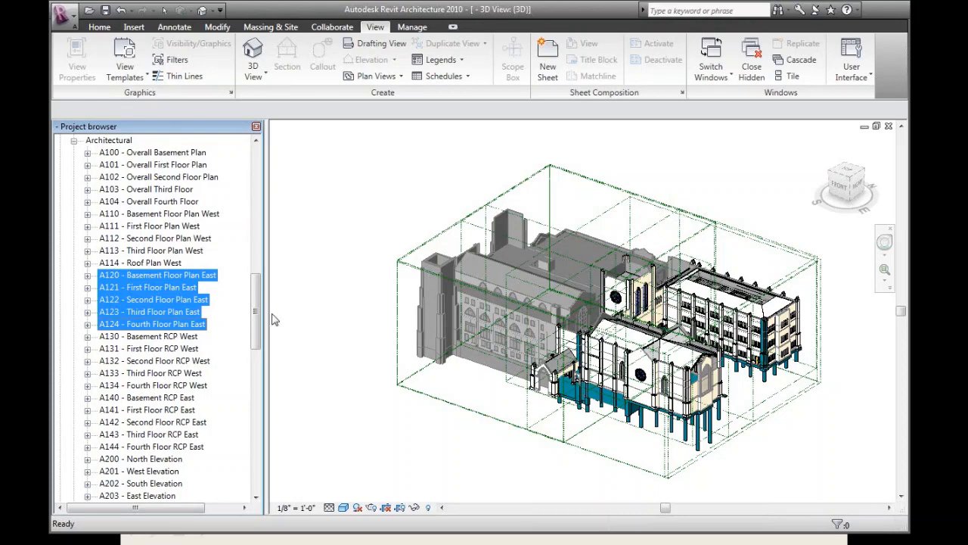
Highlight the whole range of west and east floor plan and RCP sheets from A110 to A144.
{"action": "mouse_move", "coordinate": [259, 311]}
{"action": "left_mouse_down"}
{"action": "mouse_move", "coordinate": [258, 301]}
{"action": "mouse_move", "coordinate": [258, 316]}
{"action": "left_mouse_up"}
{"action": "left_click", "coordinate": [169, 190]}
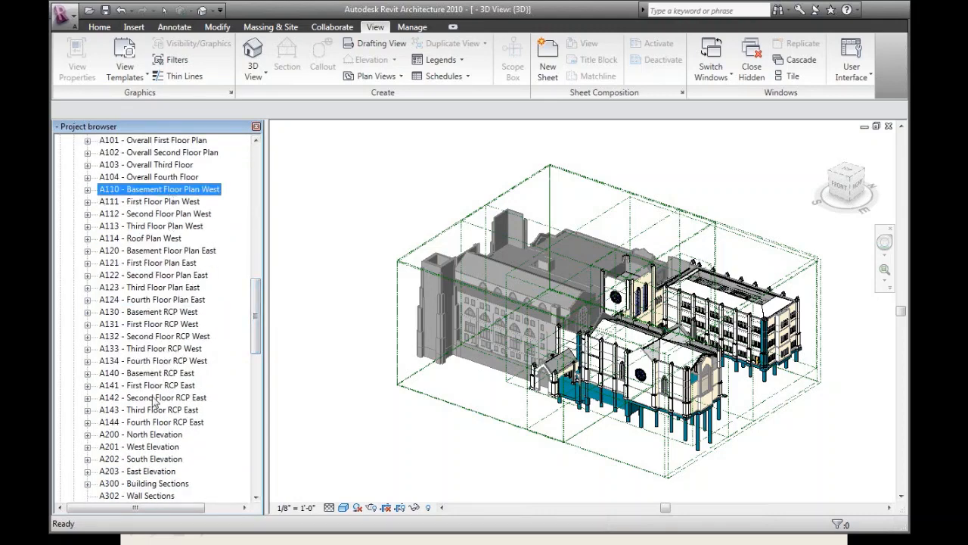
{"action": "left_click", "coordinate": [156, 422], "text": "shift"}
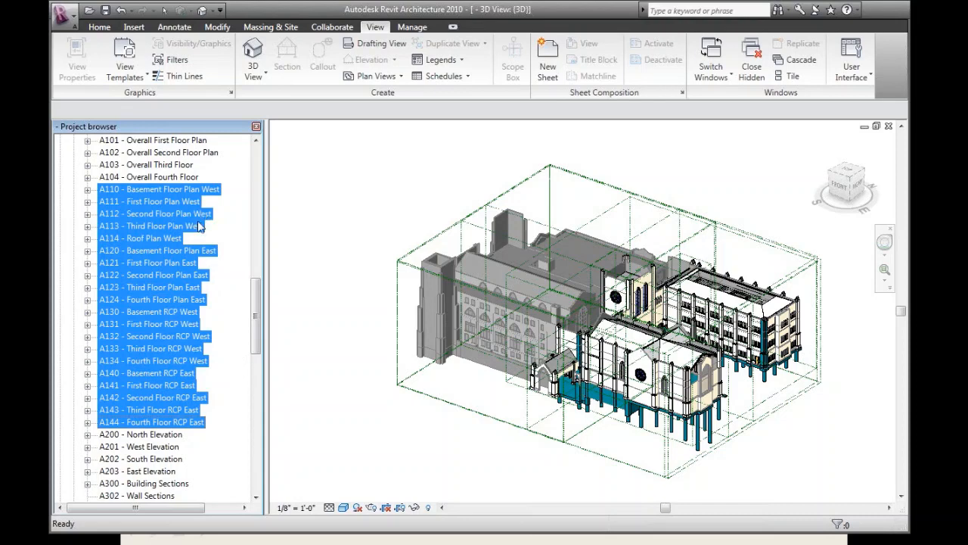
Highlight all mechanical sheets M100 to M124, narrowing the selection to the overall mechanical plans M100 to M104.
{"action": "left_click", "coordinate": [265, 338]}
{"action": "left_click_drag", "start_coordinate": [258, 334], "coordinate": [261, 413]}
{"action": "left_click", "coordinate": [193, 276]}
{"action": "left_click", "coordinate": [195, 447], "text": "shift"}
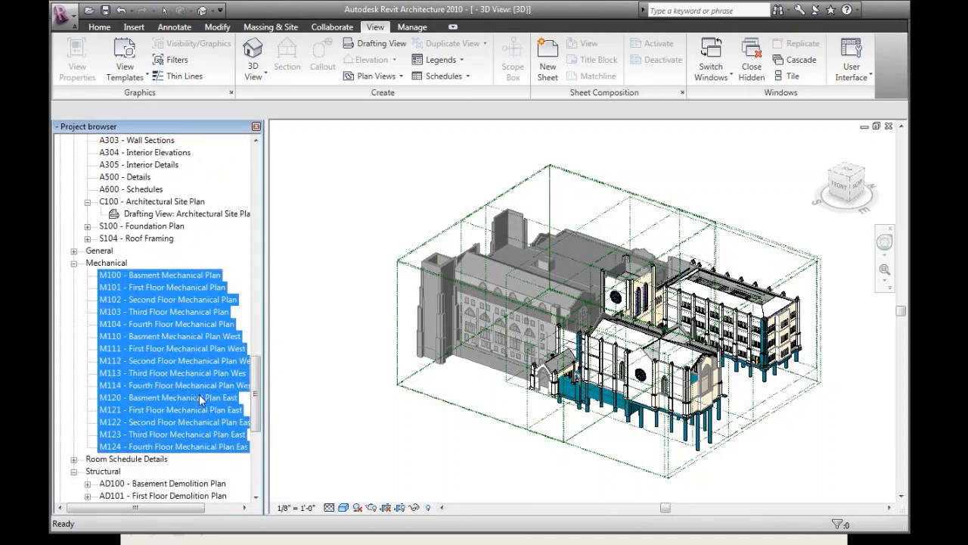
{"action": "left_click", "coordinate": [196, 285]}
{"action": "left_click", "coordinate": [196, 275]}
{"action": "left_click", "coordinate": [204, 324], "text": "shift"}
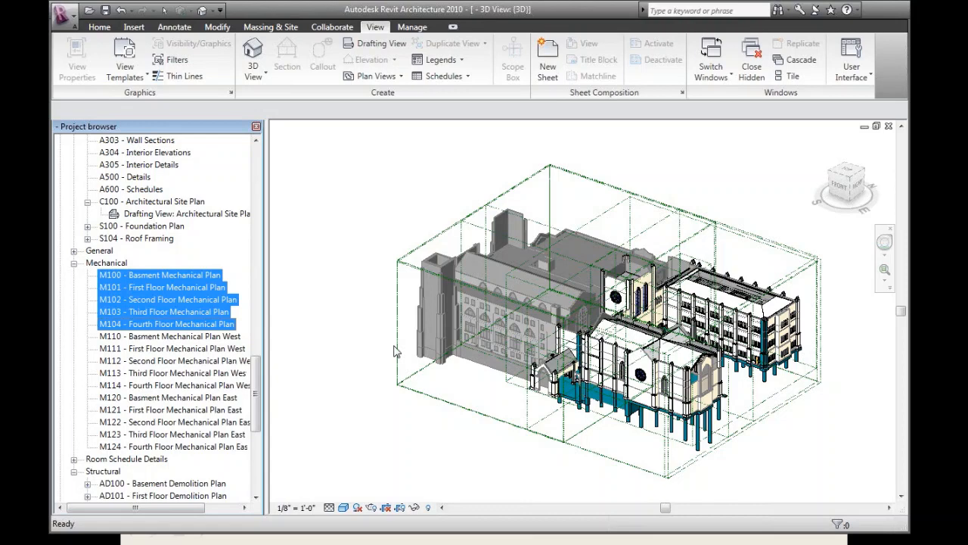
Switch to the RockstarHour.pptx slide show and return to the Revit project window.
{"action": "left_click", "coordinate": [390, 167]}
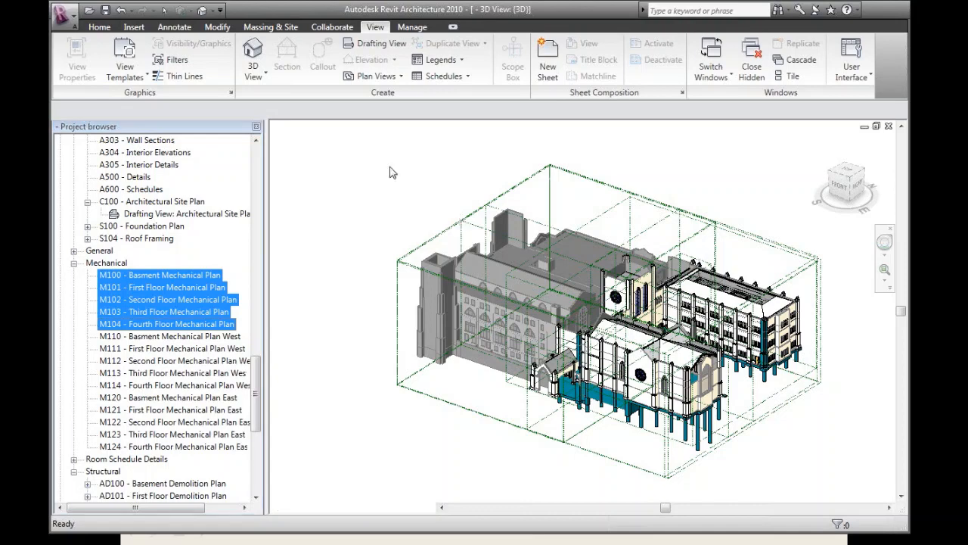
{"action": "key", "text": "alt+Tab"}
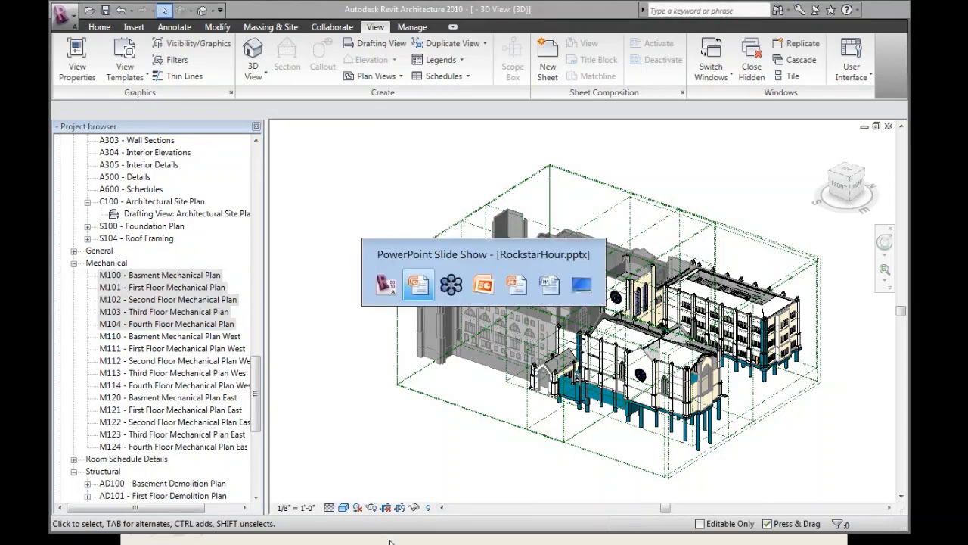
{"action": "key", "text": "alt+Tab"}
{"action": "key", "text": "alt+shift+Tab"}
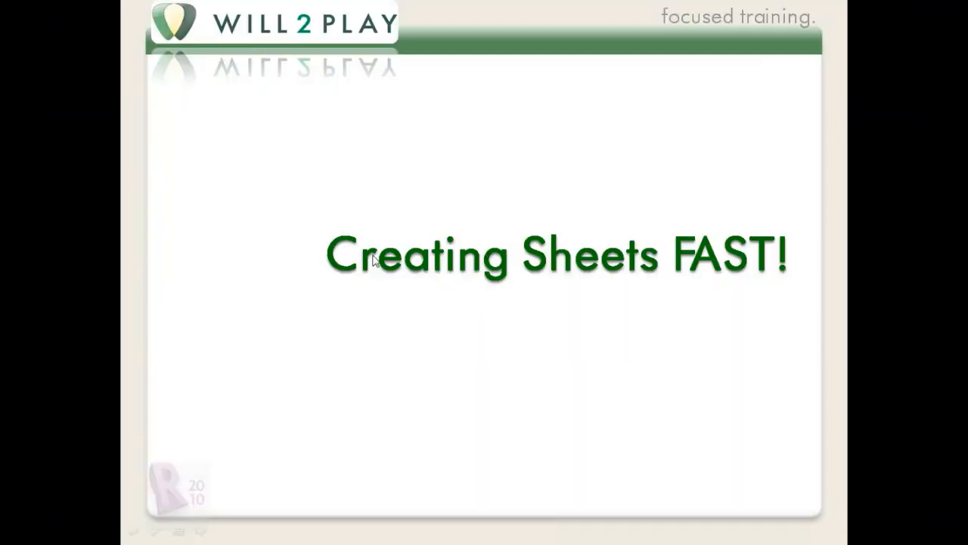
{"action": "key", "text": "alt+Tab"}
{"action": "key", "text": "alt+Tab"}
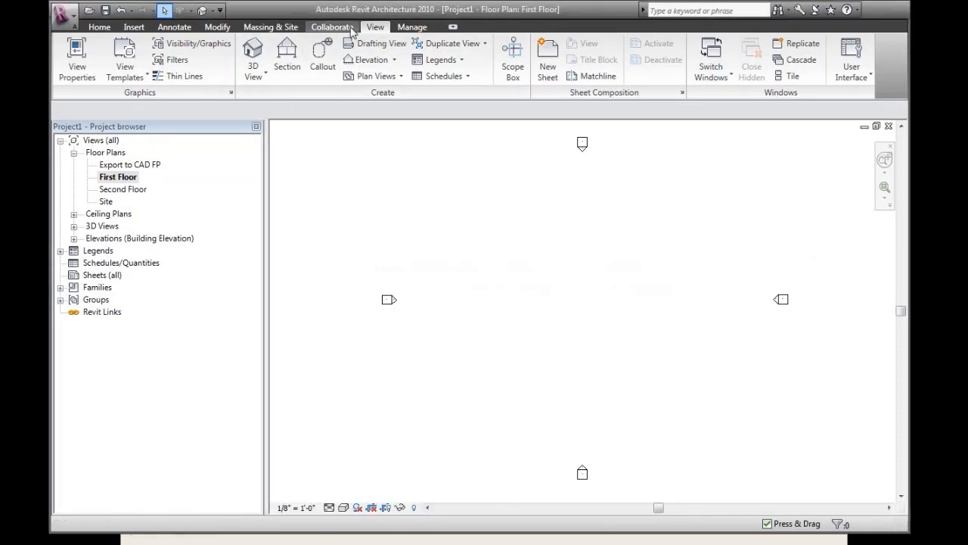
Draw a rectangle of Generic - 8 Ext" walls, about 51 ft by 44 ft, in the middle of the First Floor plan.
{"action": "left_click", "coordinate": [99, 26]}
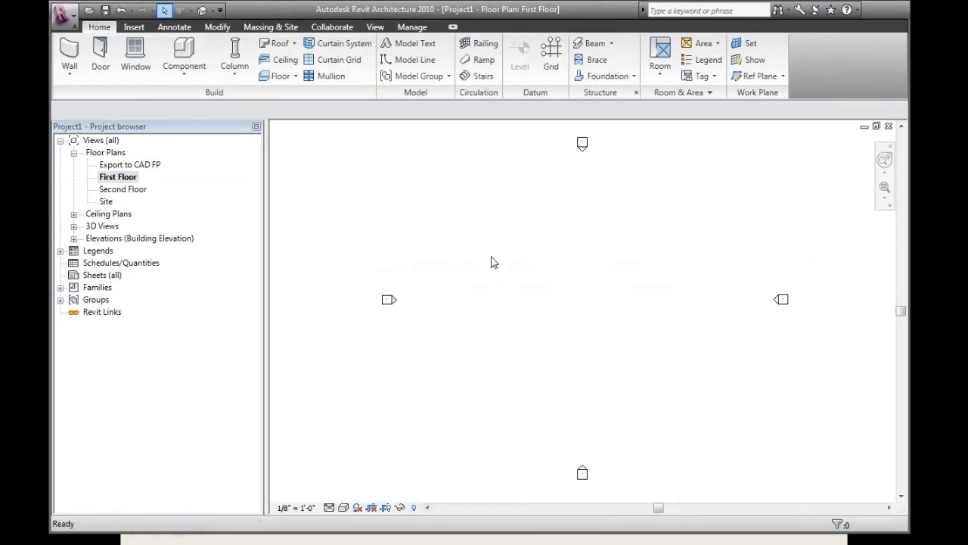
{"action": "key", "text": "w"}
{"action": "key", "text": "a"}
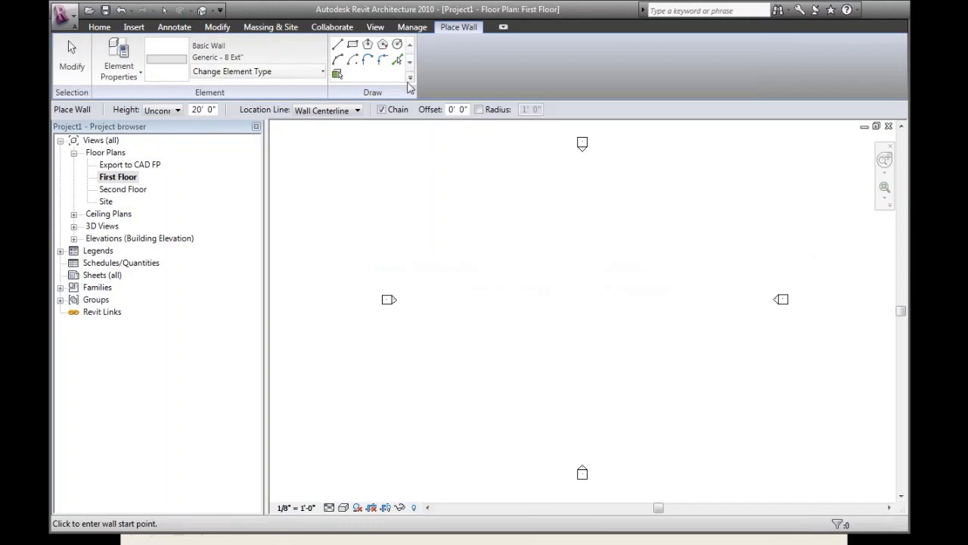
{"action": "left_click", "coordinate": [353, 44]}
{"action": "left_click", "coordinate": [473, 220]}
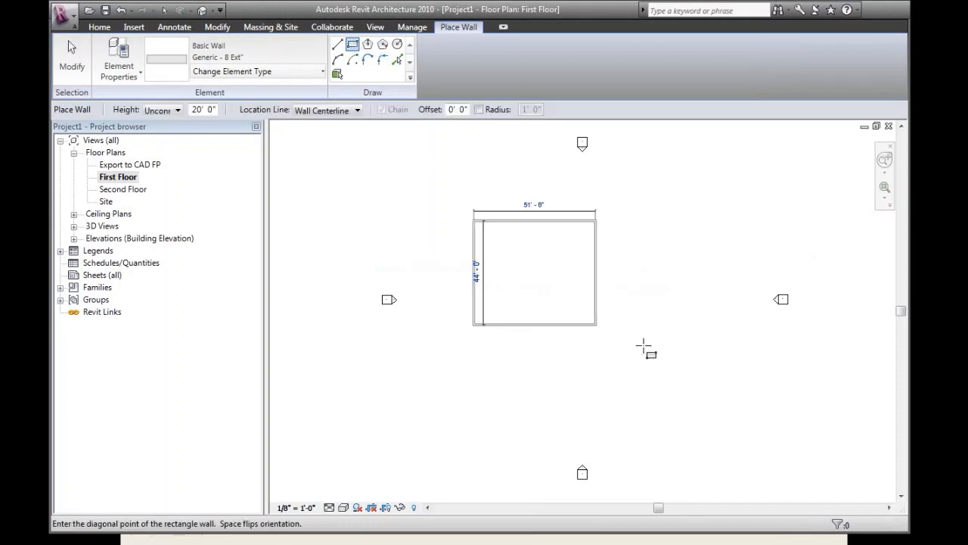
{"action": "left_click", "coordinate": [639, 340]}
{"action": "key", "text": "Escape"}
{"action": "key", "text": "Escape"}
Move the rectangle's right-hand wall outward toward the east elevation marker, stretching the building to roughly twice its width.
{"action": "left_click", "coordinate": [596, 300]}
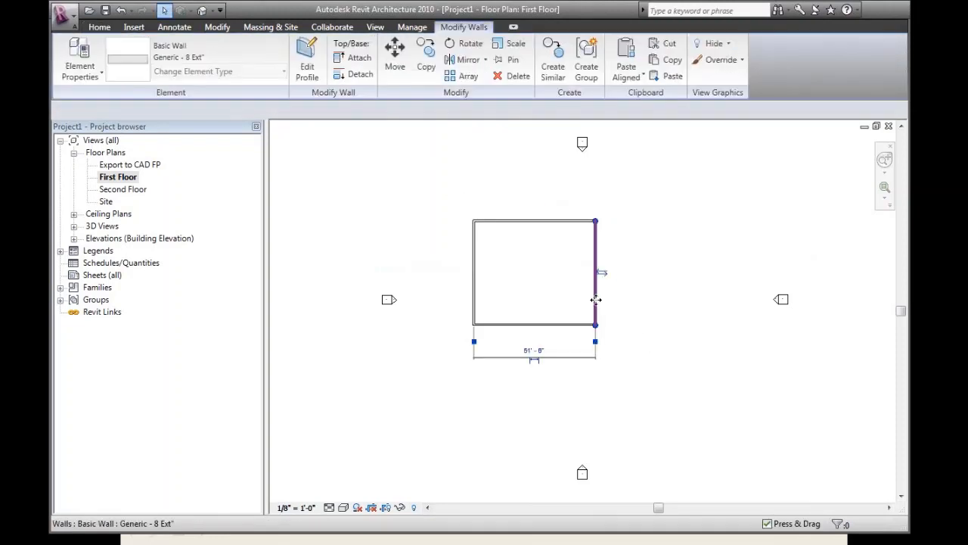
{"action": "left_click_drag", "start_coordinate": [596, 300], "coordinate": [631, 391]}
{"action": "left_click", "coordinate": [616, 408]}
{"action": "left_click_drag", "start_coordinate": [600, 172], "coordinate": [447, 418]}
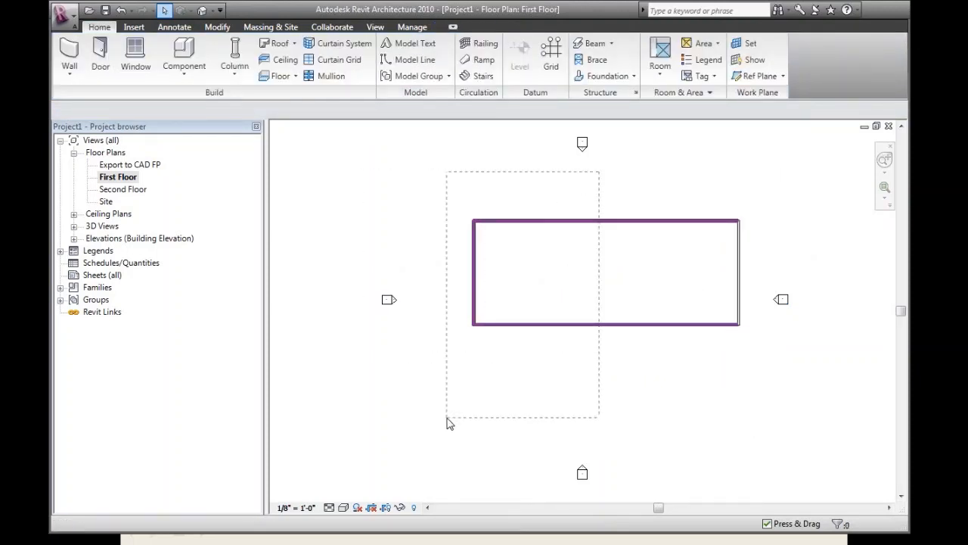
{"action": "left_click_drag", "start_coordinate": [447, 417], "coordinate": [477, 216]}
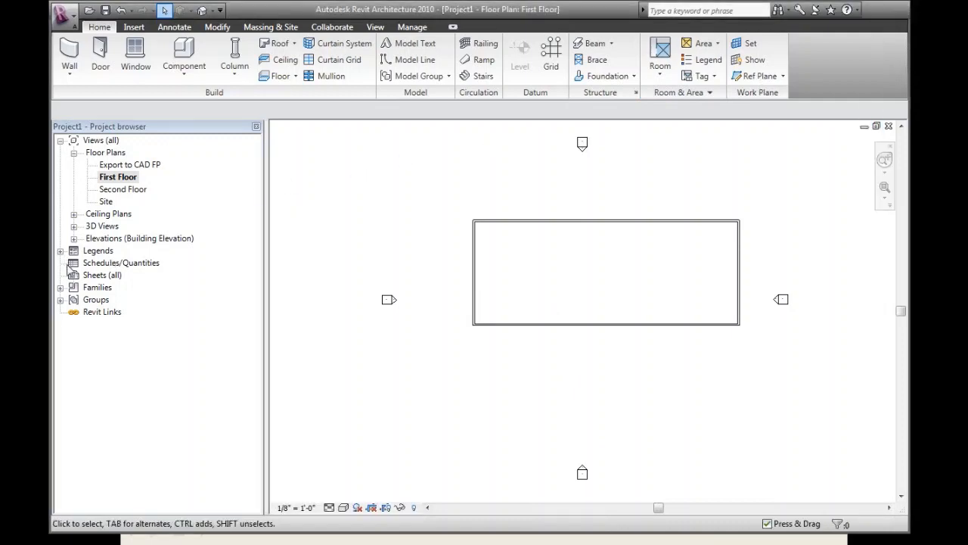
Create three new sheets one after another, each with the E1 30 x 42 Horizontal titleblock.
{"action": "right_click", "coordinate": [95, 276]}
{"action": "left_click", "coordinate": [151, 282]}
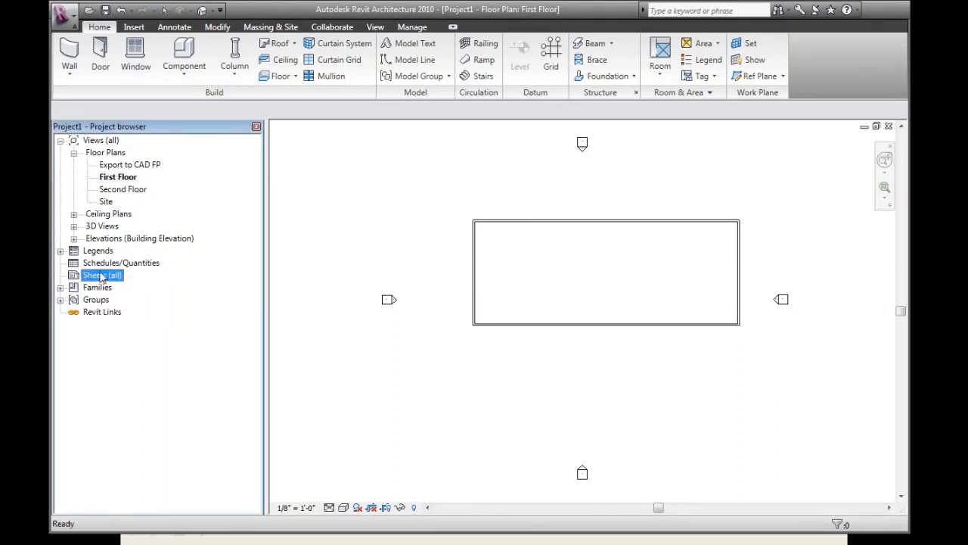
{"action": "left_click", "coordinate": [519, 372]}
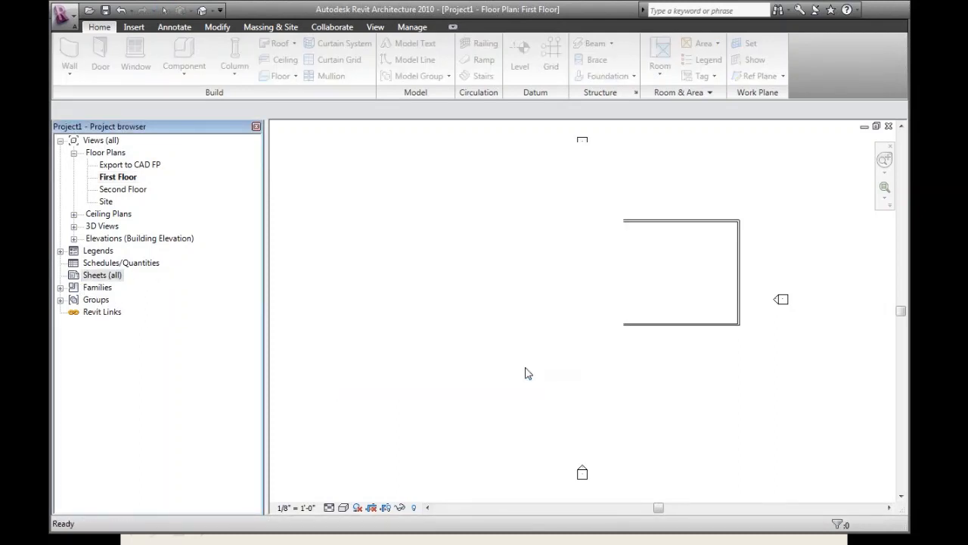
{"action": "mouse_move", "coordinate": [612, 330]}
{"action": "middle_mouse_down"}
{"action": "mouse_move", "coordinate": [622, 333]}
{"action": "mouse_move", "coordinate": [594, 327]}
{"action": "middle_mouse_up"}
{"action": "right_click", "coordinate": [86, 277]}
{"action": "left_click", "coordinate": [155, 283]}
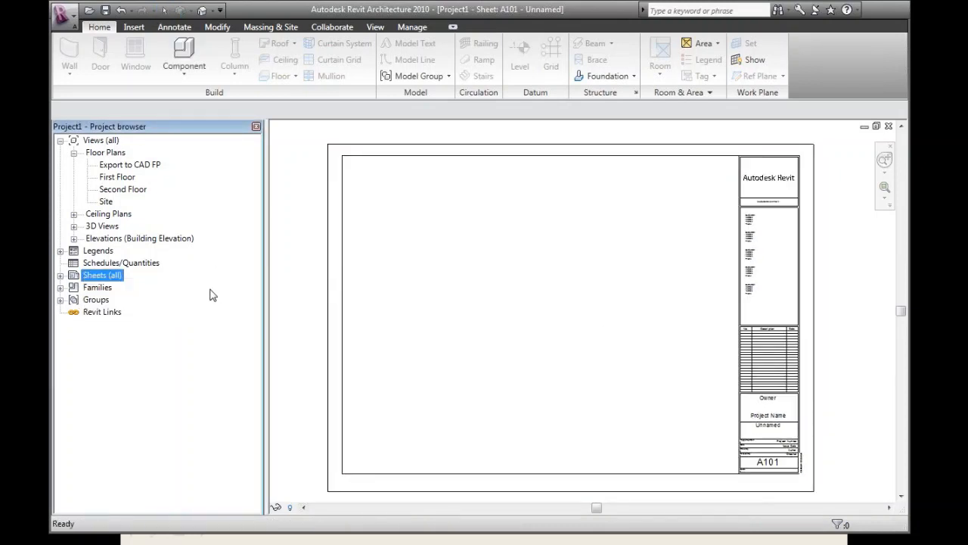
{"action": "left_click", "coordinate": [534, 376]}
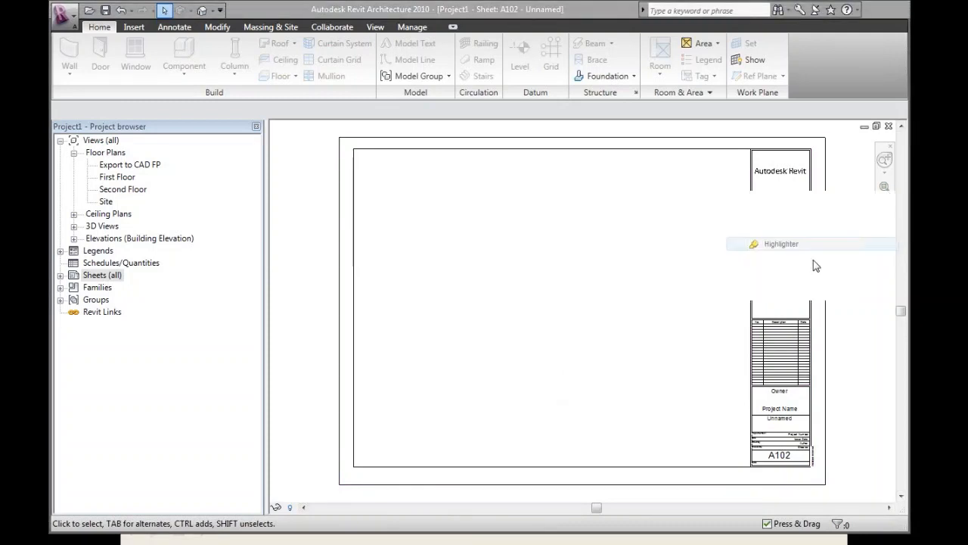
{"action": "right_click", "coordinate": [99, 276]}
{"action": "left_click", "coordinate": [139, 283]}
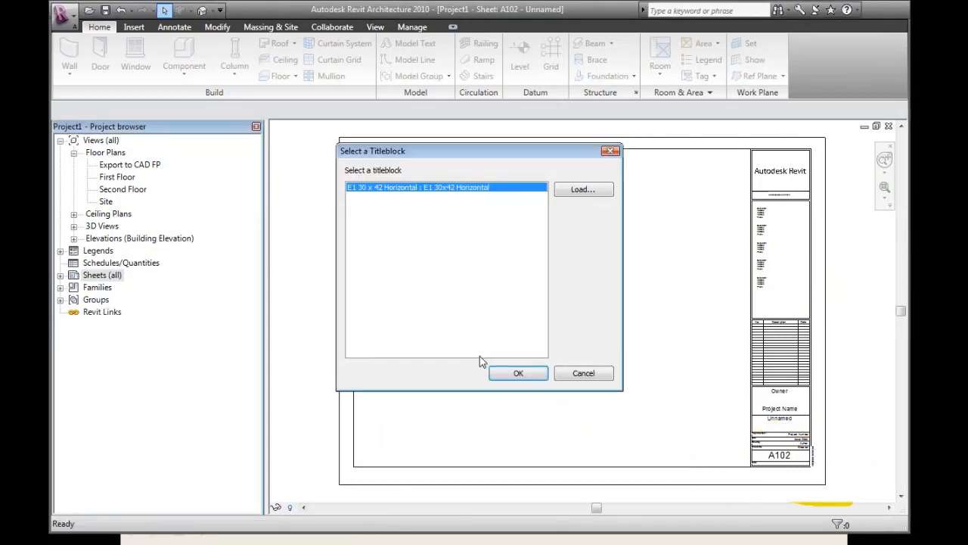
{"action": "left_click", "coordinate": [519, 373]}
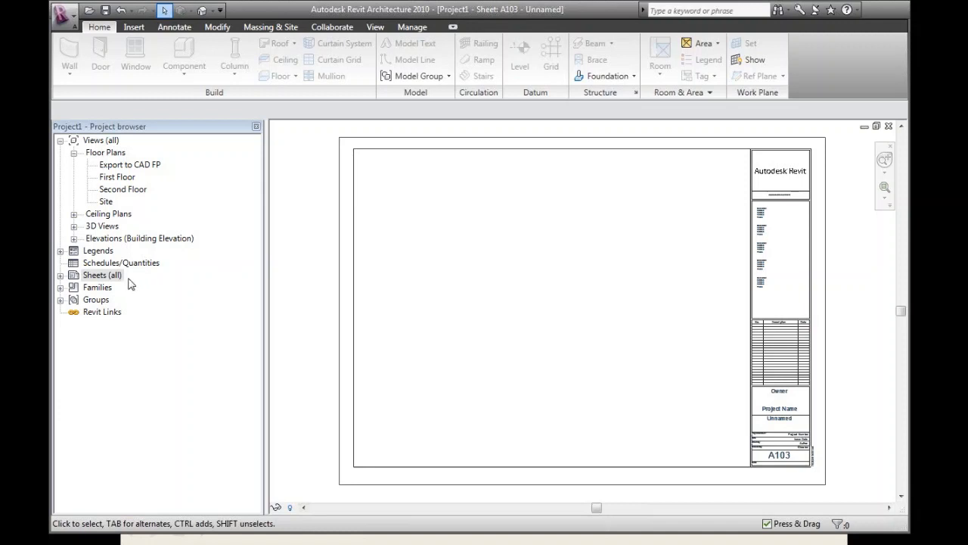
Create a fourth sheet with the E1 30 x 42 Horizontal titleblock and expand the project's sheet list.
{"action": "right_click", "coordinate": [125, 279]}
{"action": "left_click", "coordinate": [165, 288]}
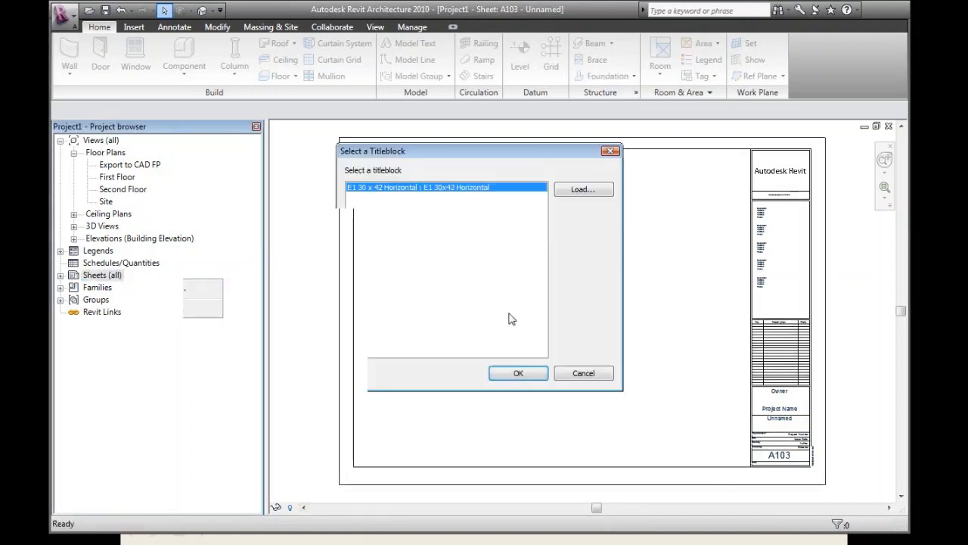
{"action": "left_click", "coordinate": [519, 373]}
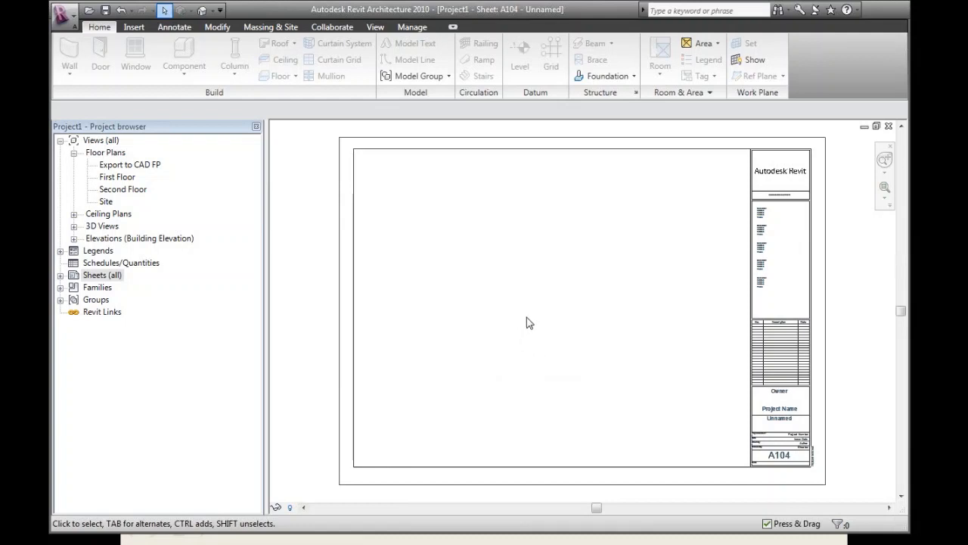
{"action": "left_click", "coordinate": [60, 275]}
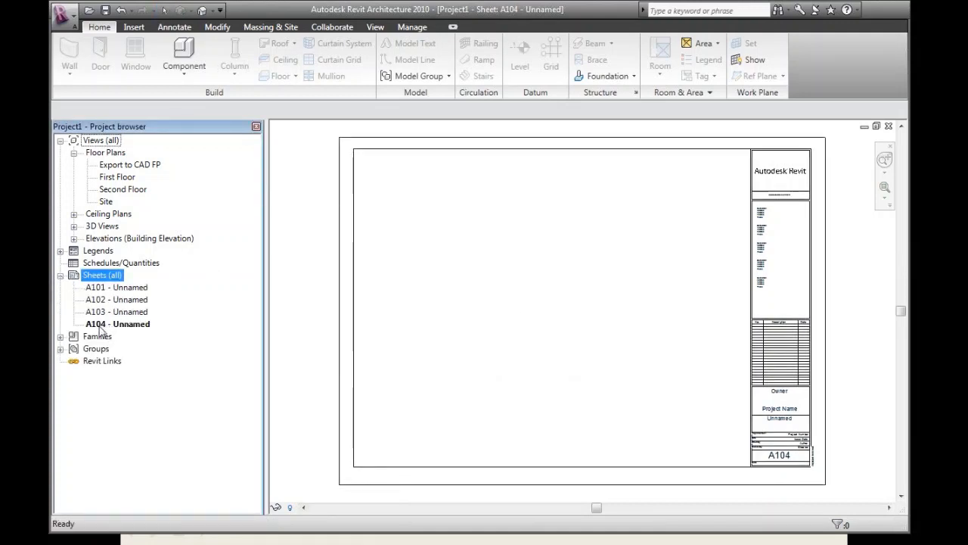
{"action": "left_click", "coordinate": [150, 326]}
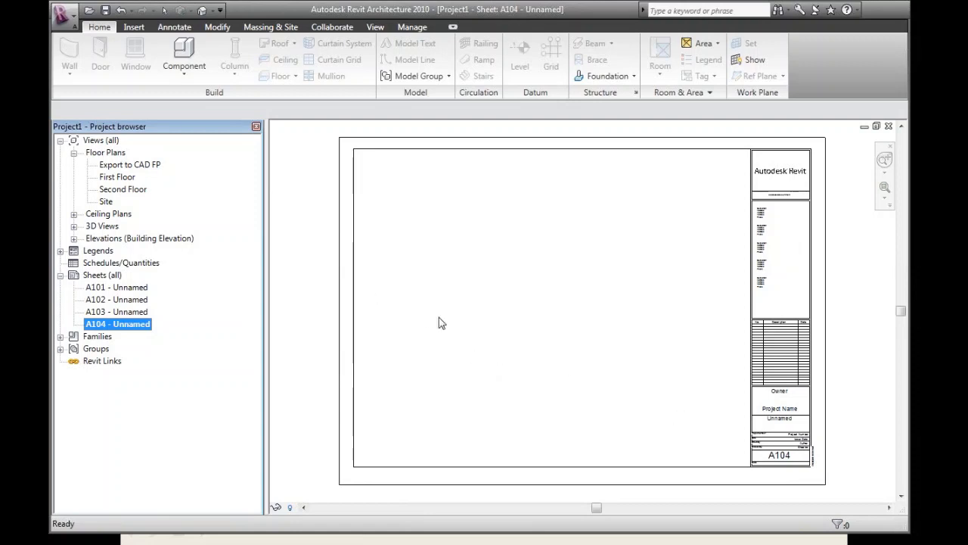
Create another sheet with the E1 30 x 42 Horizontal titleblock and change its sheet number to A110 in the titleblock.
{"action": "right_click", "coordinate": [99, 276]}
{"action": "left_click", "coordinate": [132, 276]}
{"action": "right_click", "coordinate": [122, 274]}
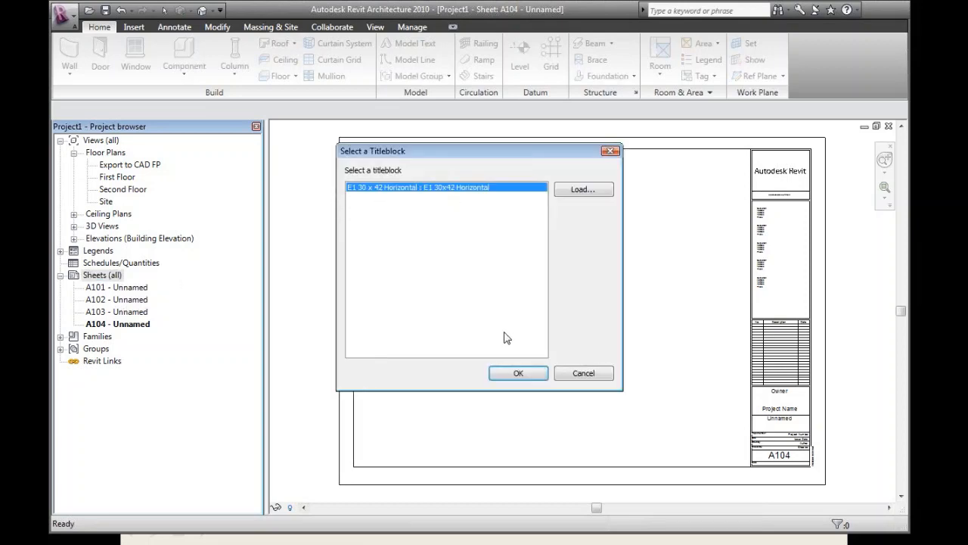
{"action": "left_click", "coordinate": [517, 375]}
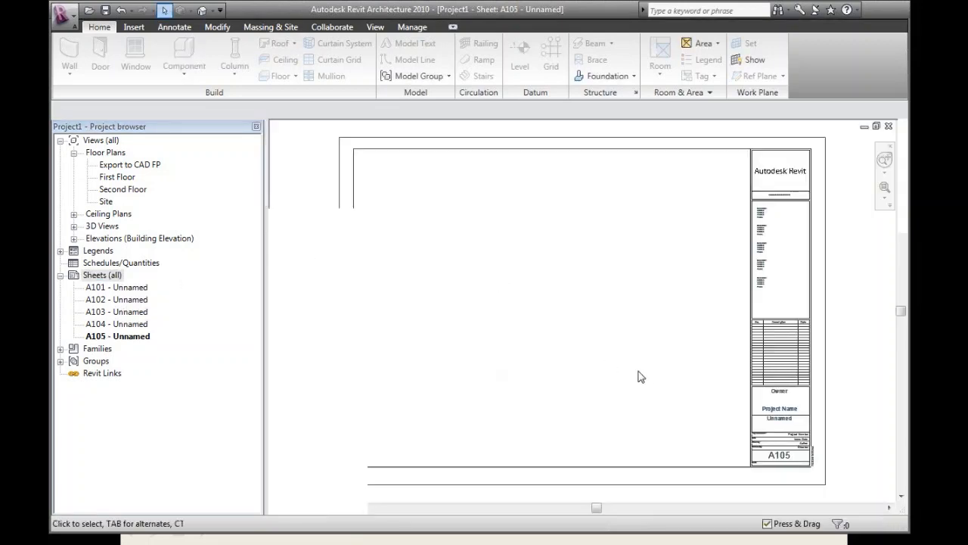
{"action": "left_click", "coordinate": [788, 463]}
{"action": "left_click", "coordinate": [785, 457]}
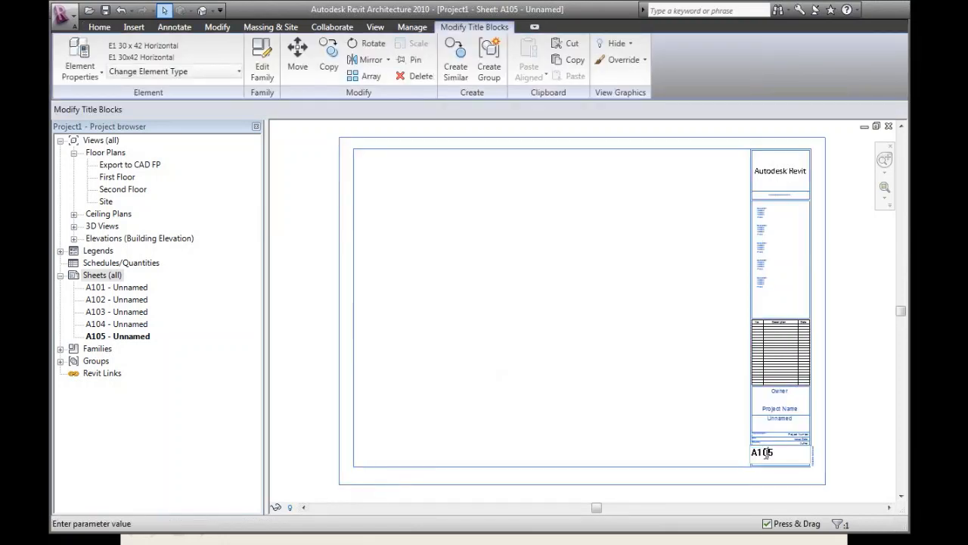
{"action": "left_click", "coordinate": [807, 448]}
{"action": "key", "text": "Return"}
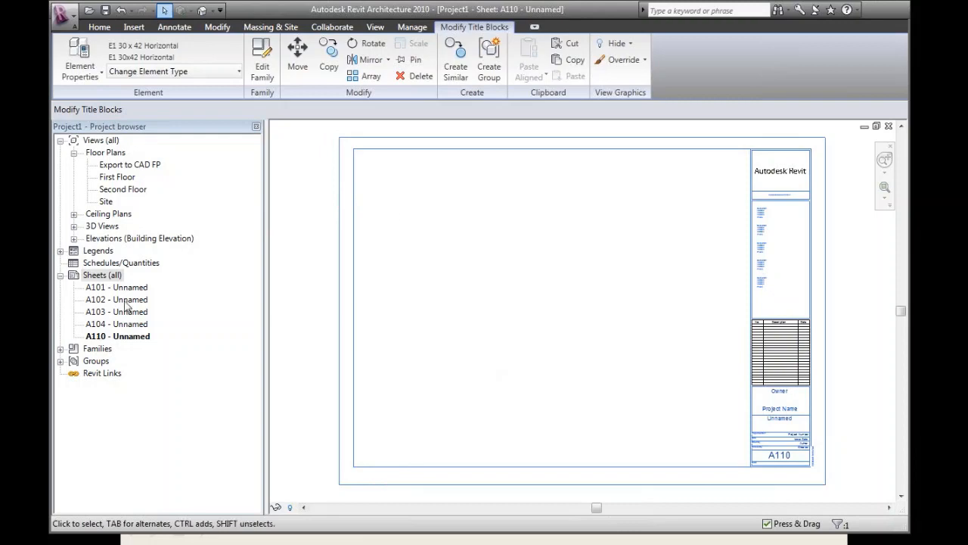
Add four more sheets following A110, each with the E1 30 x 42 Horizontal titleblock.
{"action": "right_click", "coordinate": [104, 279]}
{"action": "left_click", "coordinate": [145, 282]}
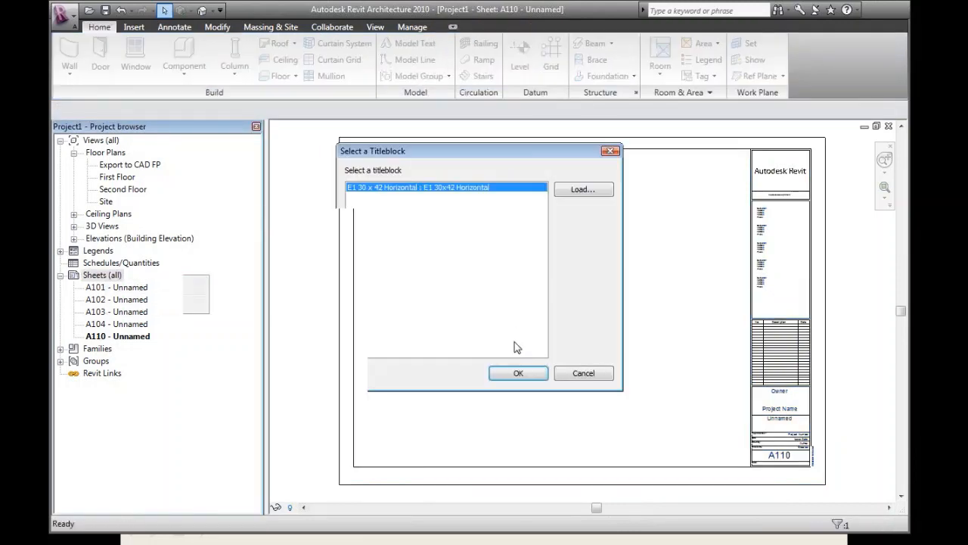
{"action": "left_click", "coordinate": [517, 373]}
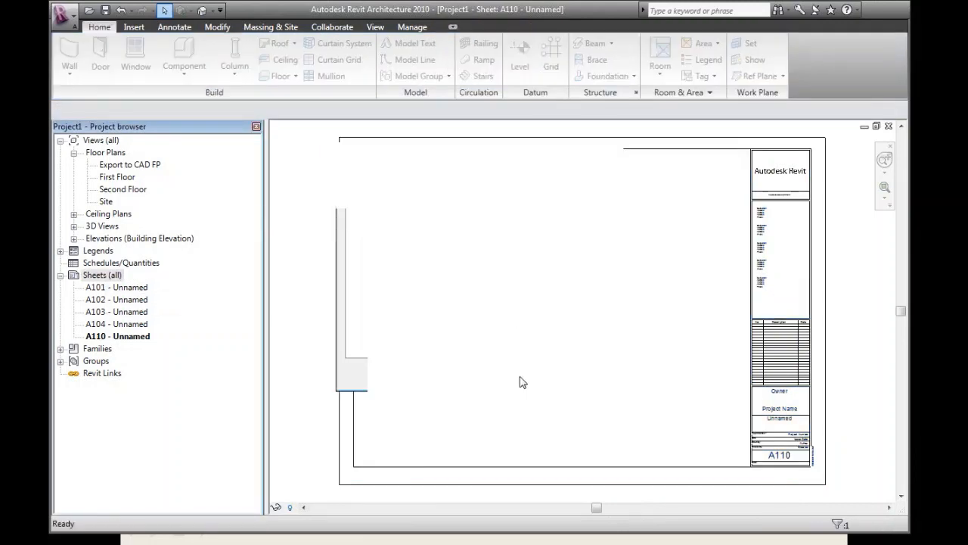
{"action": "right_click", "coordinate": [105, 277]}
{"action": "left_click", "coordinate": [144, 286]}
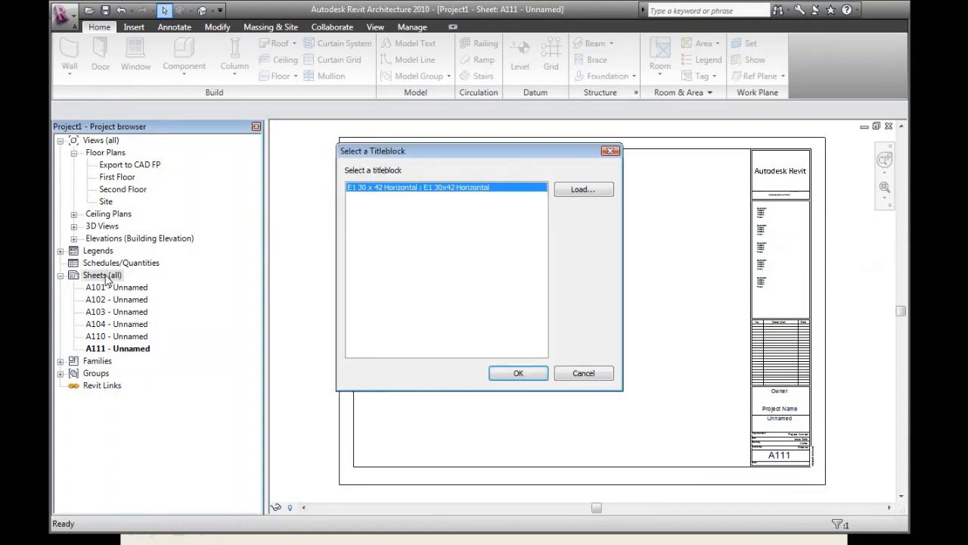
{"action": "key", "text": "Return"}
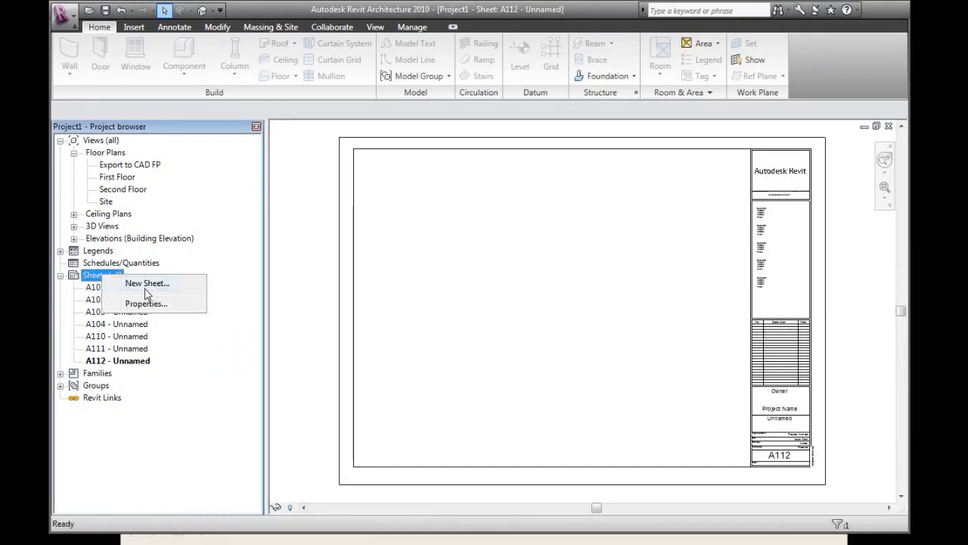
{"action": "right_click", "coordinate": [111, 277]}
{"action": "left_click", "coordinate": [140, 287]}
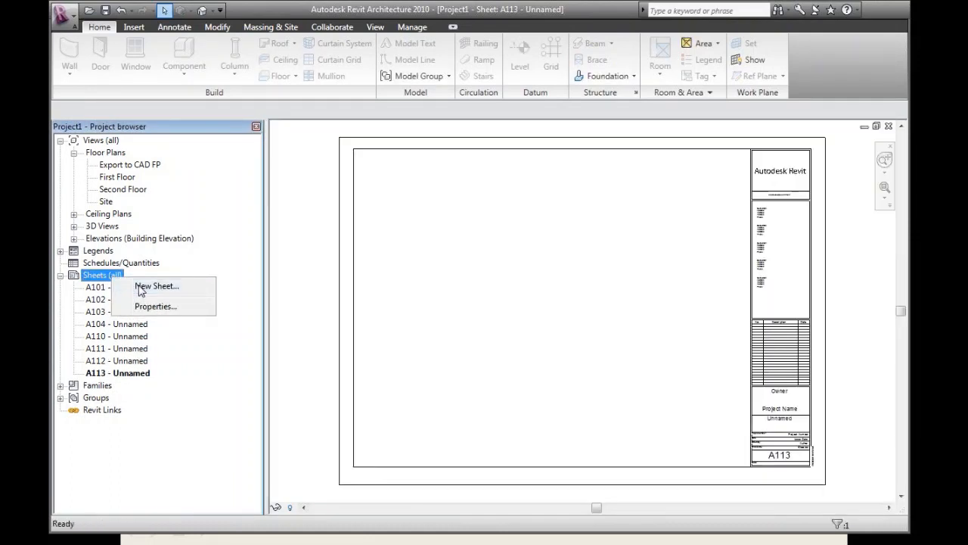
{"action": "key", "text": "Return"}
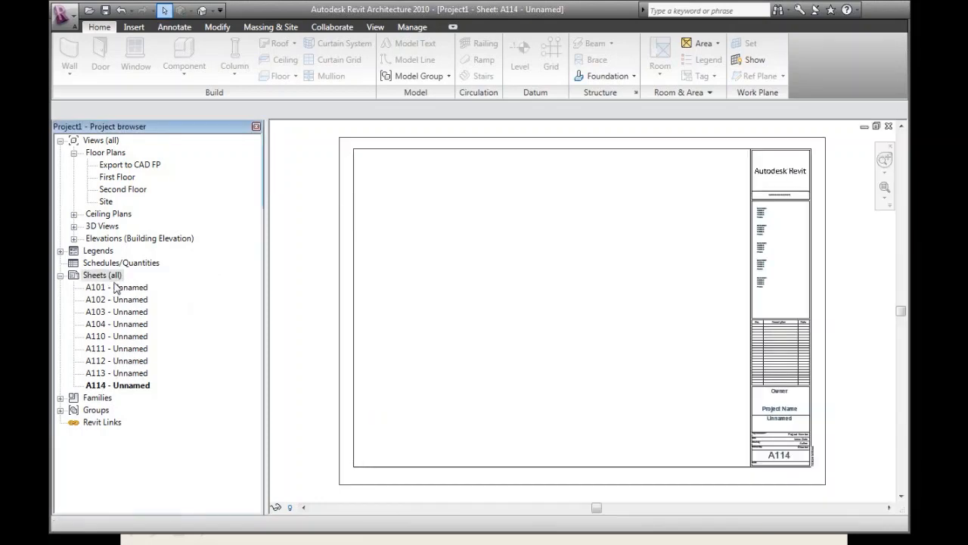
Create one more sheet with the same titleblock and change its sheet number to A120.
{"action": "right_click", "coordinate": [111, 277]}
{"action": "left_click", "coordinate": [157, 285]}
{"action": "key", "text": "Return"}
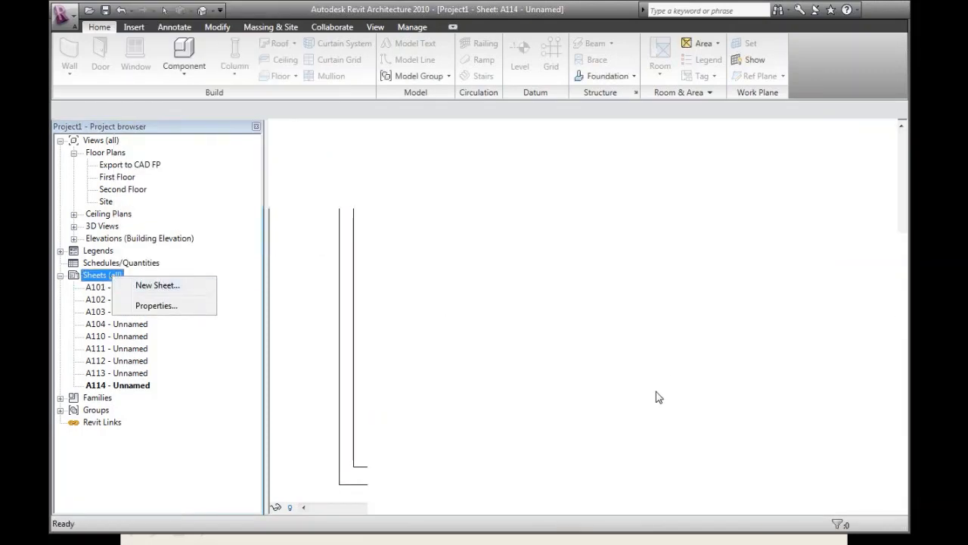
{"action": "left_click", "coordinate": [787, 456]}
{"action": "left_click", "coordinate": [783, 455]}
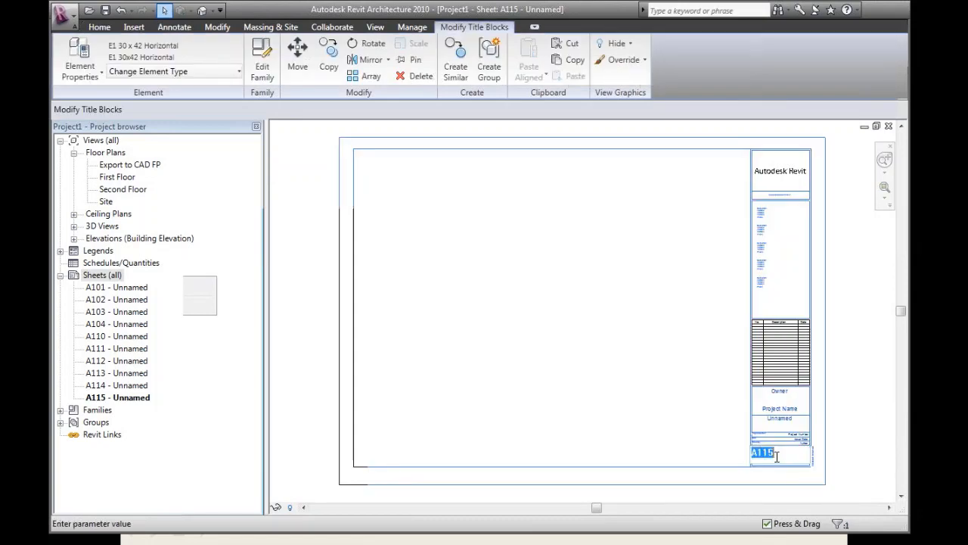
{"action": "left_click", "coordinate": [761, 452]}
{"action": "left_click_drag", "start_coordinate": [762, 453], "coordinate": [815, 444]}
{"action": "type", "text": "20"}
{"action": "left_click", "coordinate": [893, 445]}
Add four more sheets following A120, each with the E1 30 x 42 Horizontal titleblock.
{"action": "left_click", "coordinate": [98, 275]}
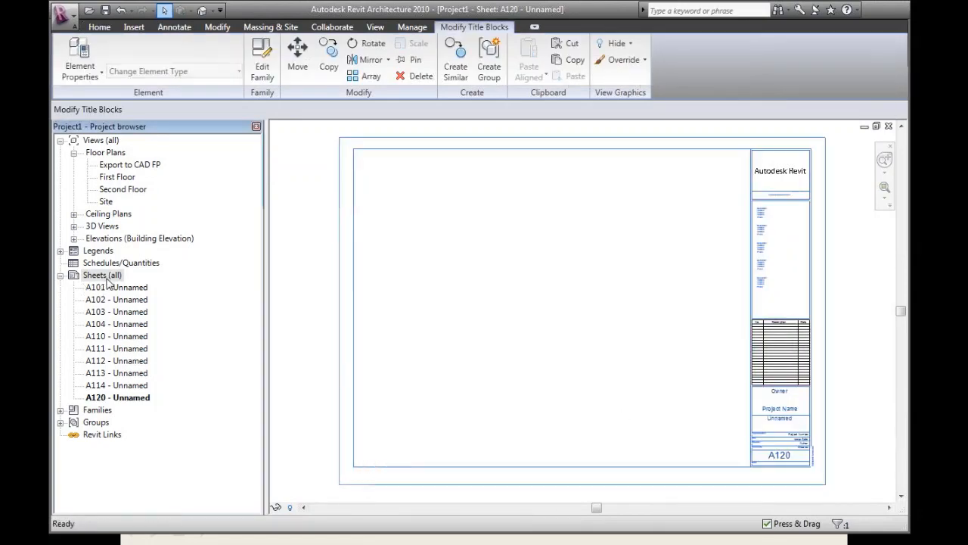
{"action": "right_click", "coordinate": [103, 277]}
{"action": "left_click", "coordinate": [144, 287]}
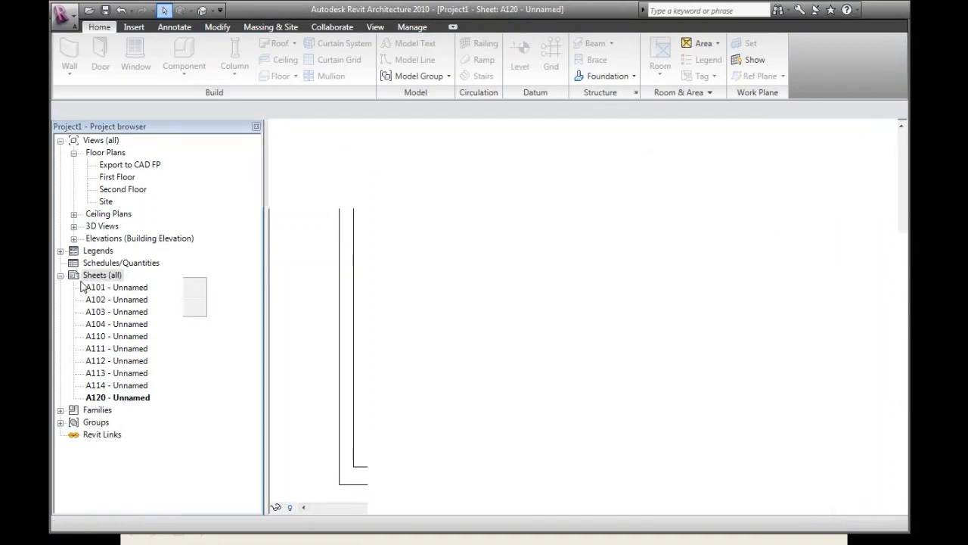
{"action": "right_click", "coordinate": [97, 277]}
{"action": "left_click", "coordinate": [144, 284]}
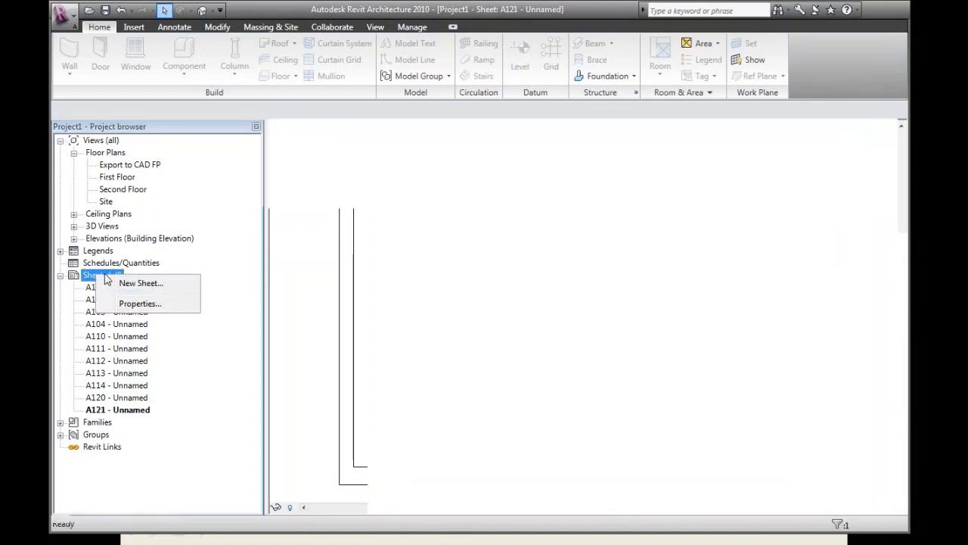
{"action": "right_click", "coordinate": [124, 275]}
{"action": "left_click", "coordinate": [135, 284]}
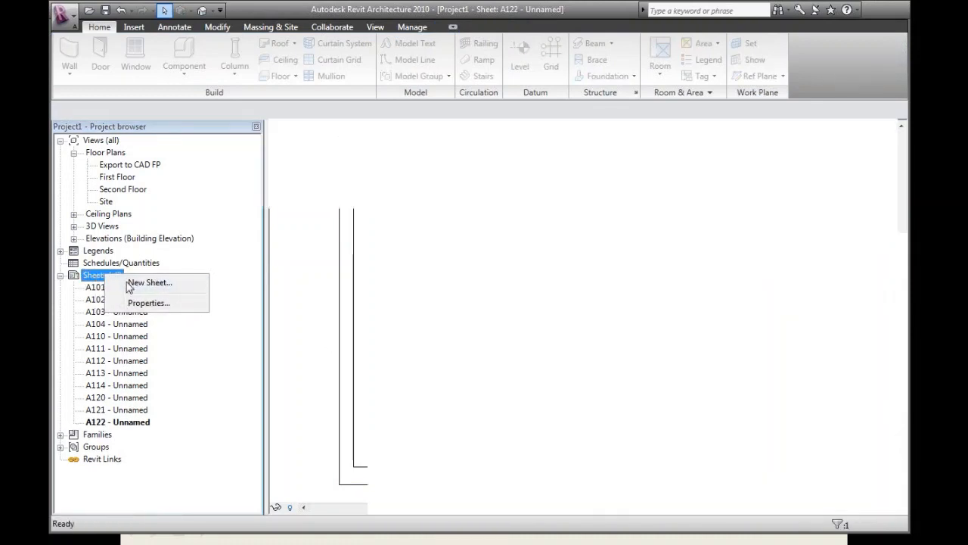
{"action": "left_click", "coordinate": [136, 285]}
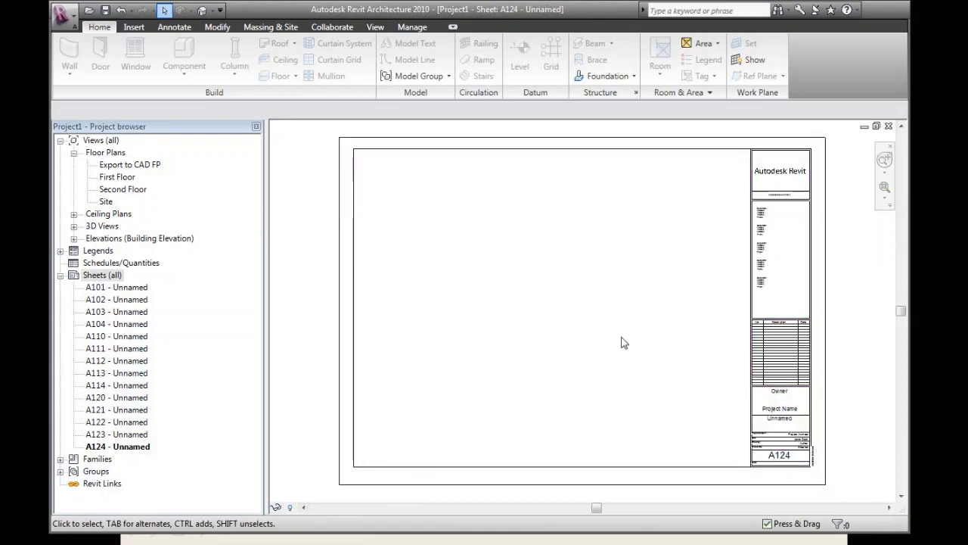
{"action": "left_click", "coordinate": [375, 27]}
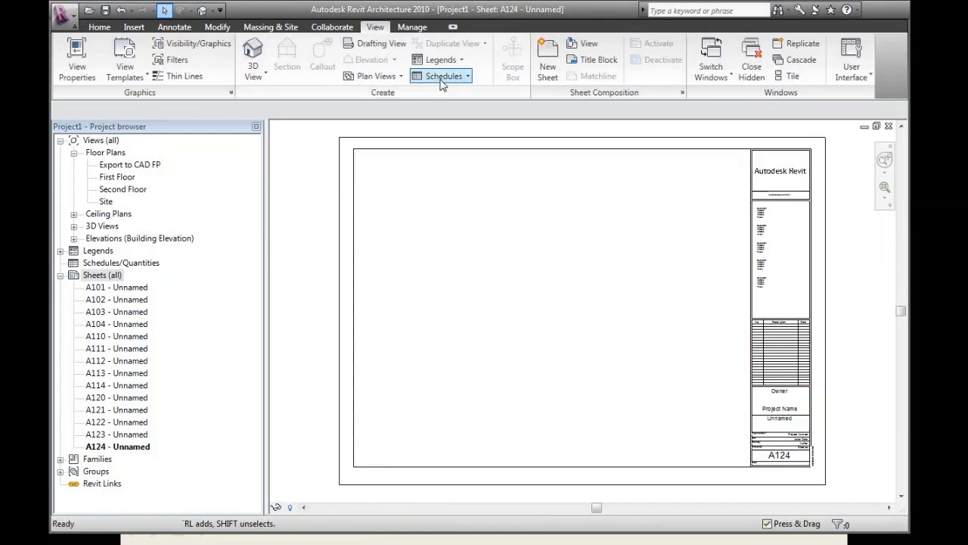
{"action": "left_click", "coordinate": [445, 75]}
{"action": "left_click", "coordinate": [483, 98]}
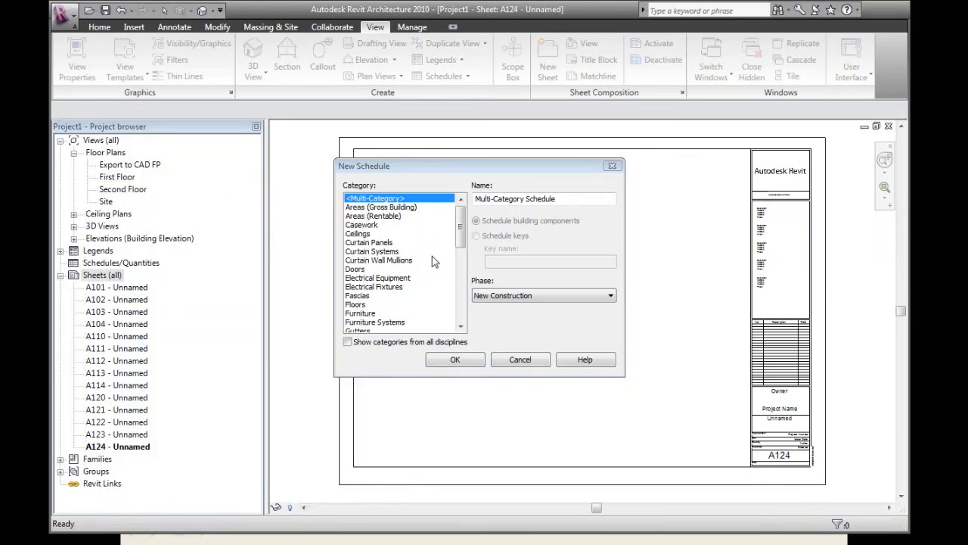
{"action": "left_click", "coordinate": [403, 261]}
{"action": "key", "text": "s"}
{"action": "mouse_move", "coordinate": [464, 278]}
{"action": "left_mouse_down"}
{"action": "mouse_move", "coordinate": [463, 304]}
{"action": "mouse_move", "coordinate": [455, 291]}
{"action": "left_mouse_up"}
{"action": "key", "text": "d"}
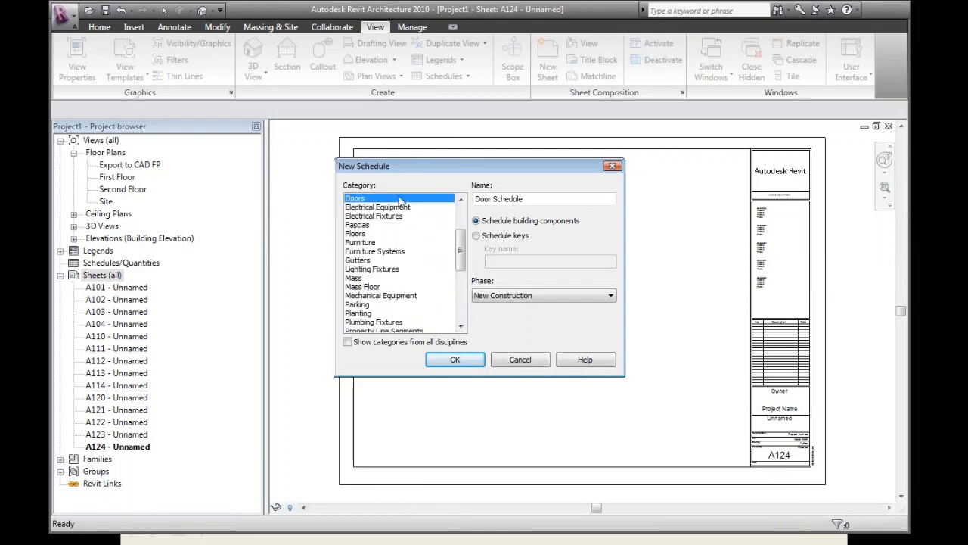
{"action": "left_click_drag", "start_coordinate": [460, 257], "coordinate": [461, 289]}
{"action": "key", "text": "Escape"}
Create a drawing list schedule containing the Sheet Name and Sheet Number fields.
{"action": "left_click", "coordinate": [463, 76]}
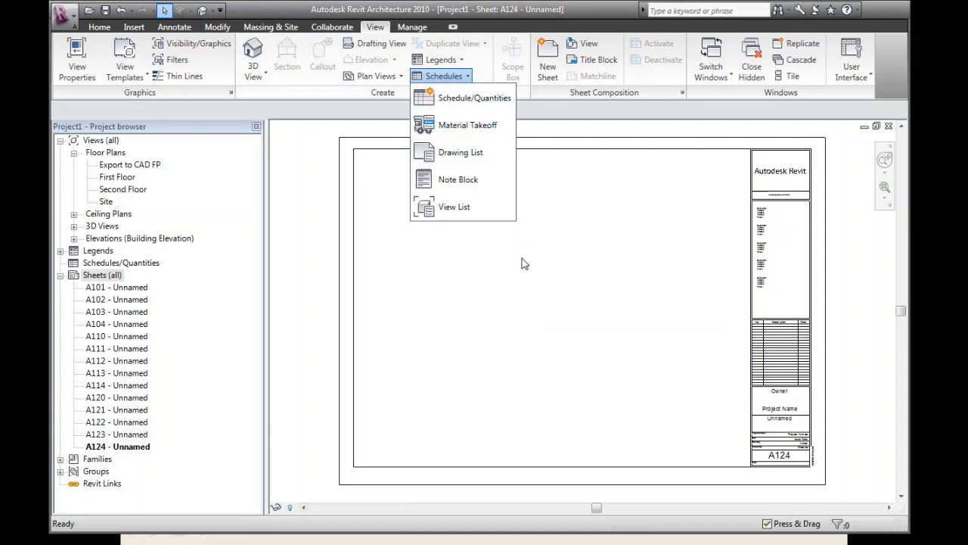
{"action": "left_click", "coordinate": [455, 155]}
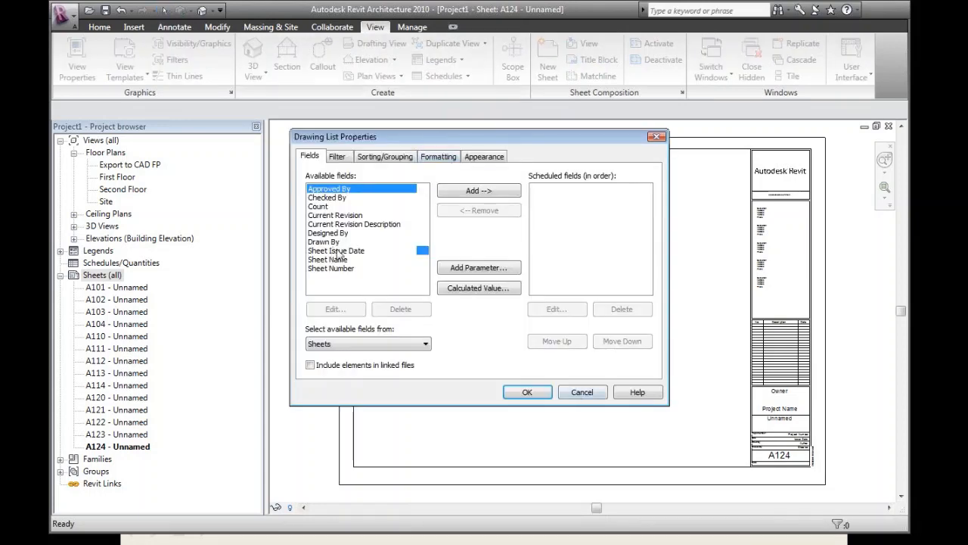
{"action": "left_click_drag", "start_coordinate": [338, 253], "coordinate": [337, 268]}
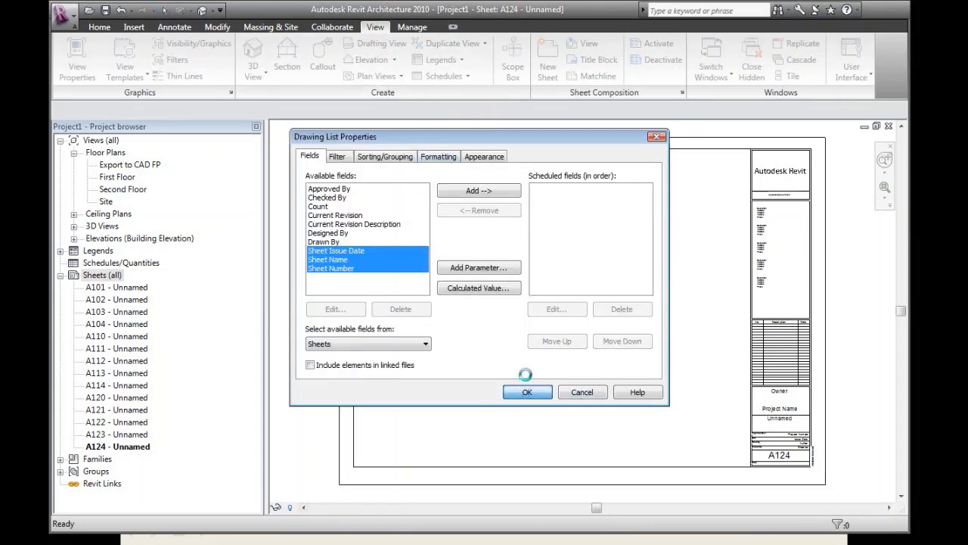
{"action": "left_click", "coordinate": [569, 307]}
{"action": "left_click_drag", "start_coordinate": [399, 260], "coordinate": [394, 270]}
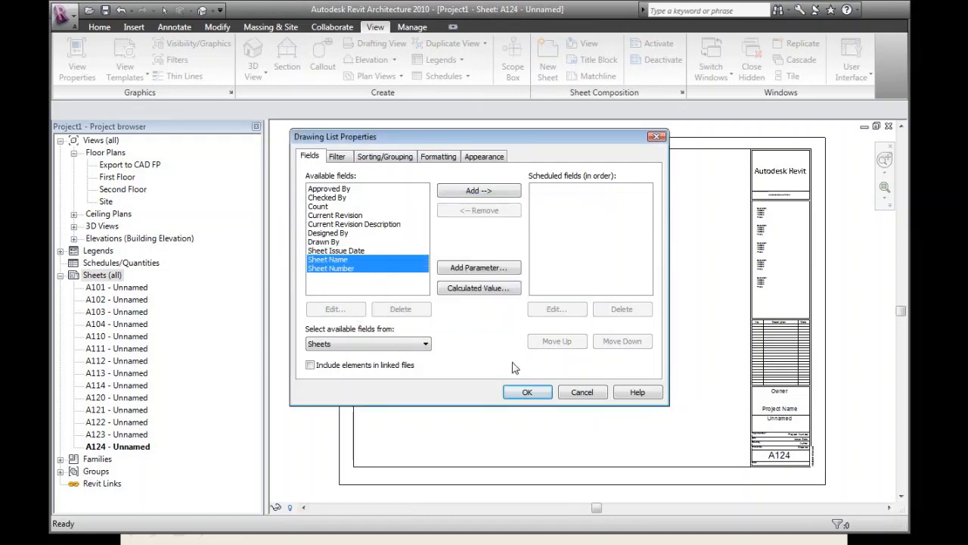
{"action": "left_click", "coordinate": [479, 192]}
{"action": "left_click", "coordinate": [527, 392]}
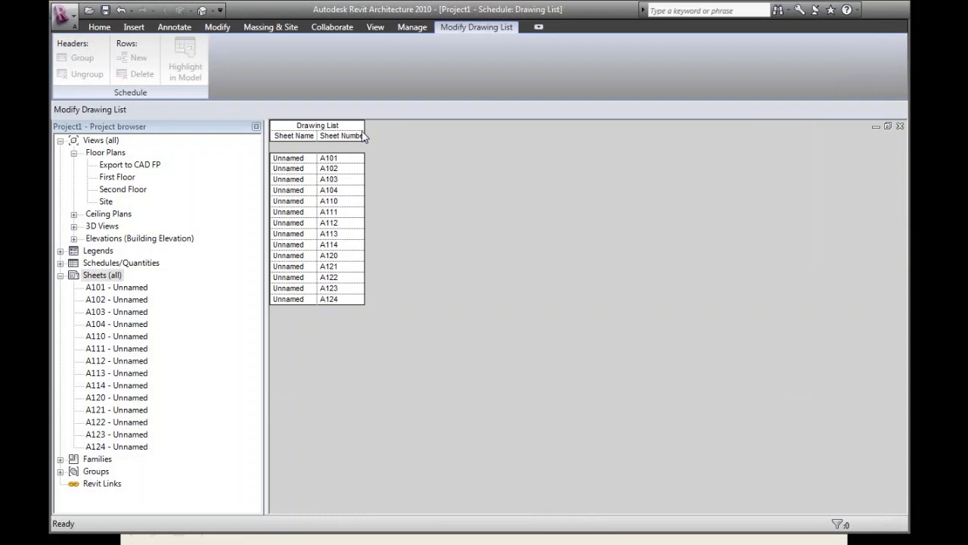
Reorder the drawing list's scheduled fields so that Sheet Number comes before Sheet Name.
{"action": "left_click_drag", "start_coordinate": [364, 128], "coordinate": [369, 132]}
{"action": "right_click", "coordinate": [389, 165]}
{"action": "left_click", "coordinate": [491, 297]}
{"action": "left_click", "coordinate": [514, 241]}
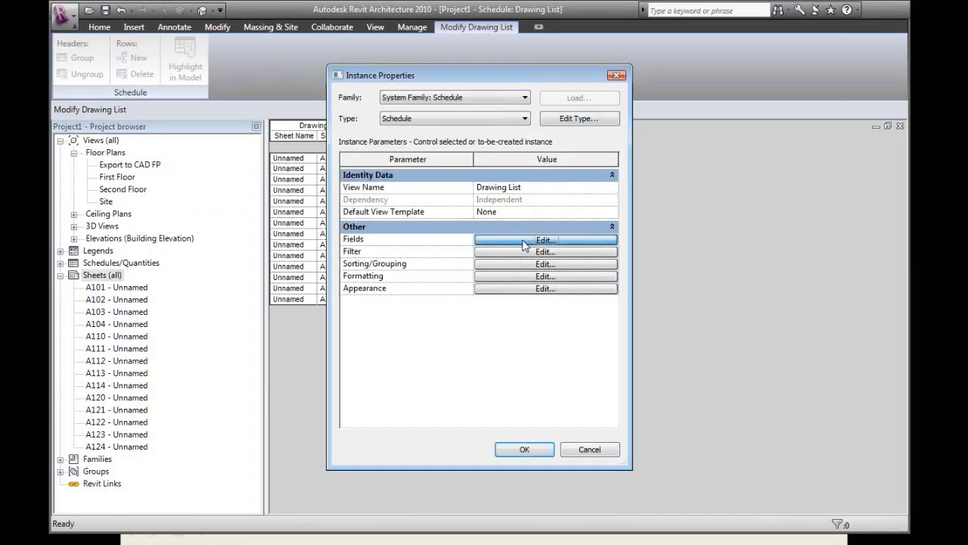
{"action": "left_click", "coordinate": [556, 342]}
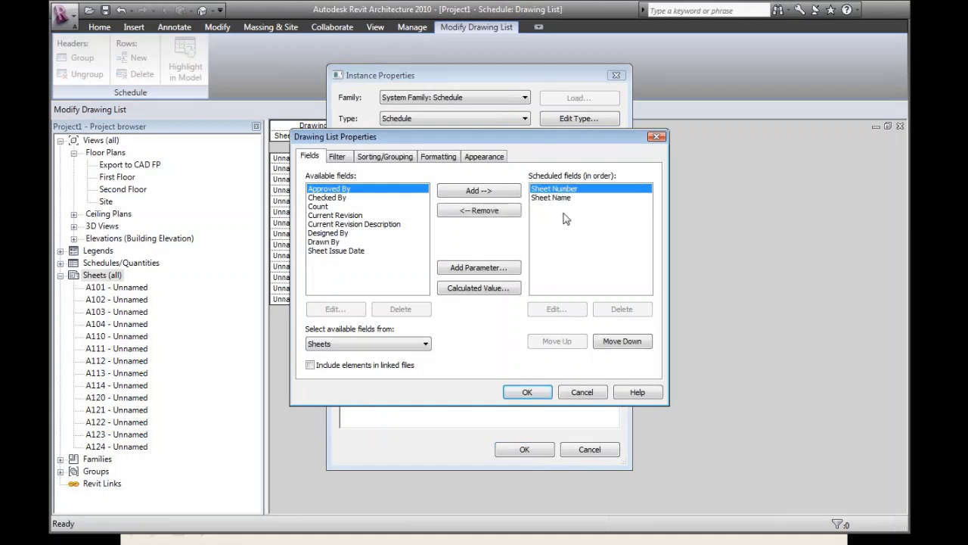
{"action": "left_click", "coordinate": [527, 392]}
{"action": "left_click", "coordinate": [522, 449]}
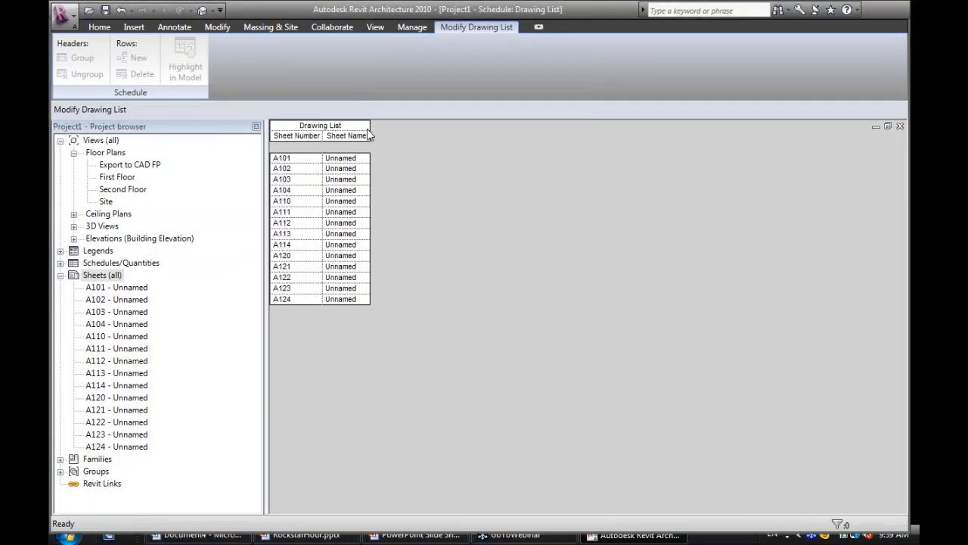
Widen the drawing list's Sheet Name column to roughly three times its width and enter "A" as the name of sheet A101.
{"action": "left_click_drag", "start_coordinate": [369, 127], "coordinate": [492, 127]}
{"action": "left_click", "coordinate": [423, 160]}
{"action": "type", "text": "A"}
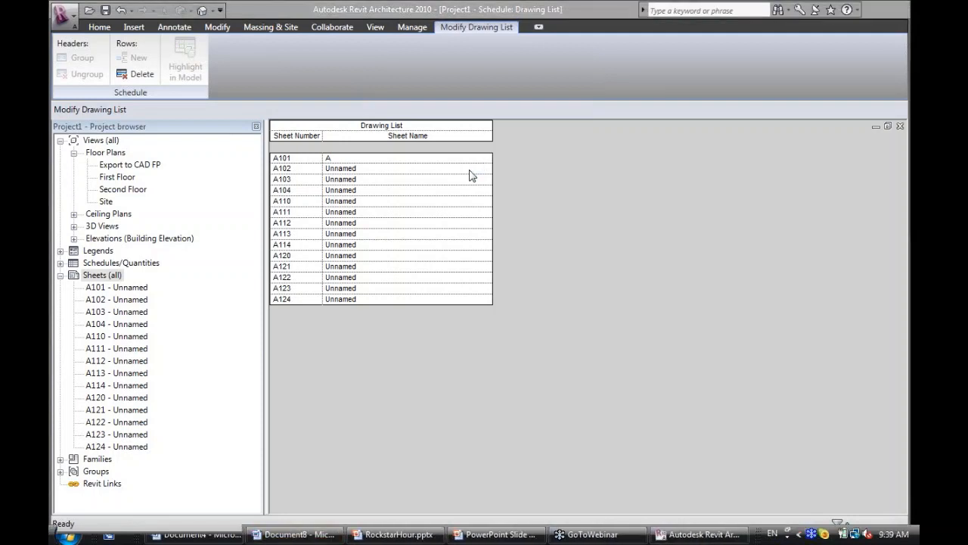
Switch to the blank Document8 in Word and write the heading "Architectural Floor Plans".
{"action": "left_click", "coordinate": [315, 535]}
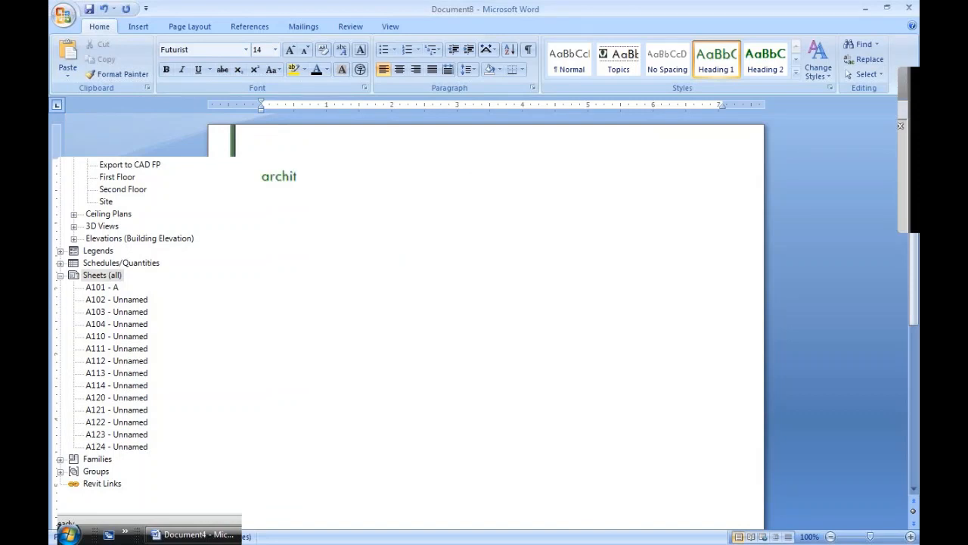
{"action": "type", "text": "architectural"}
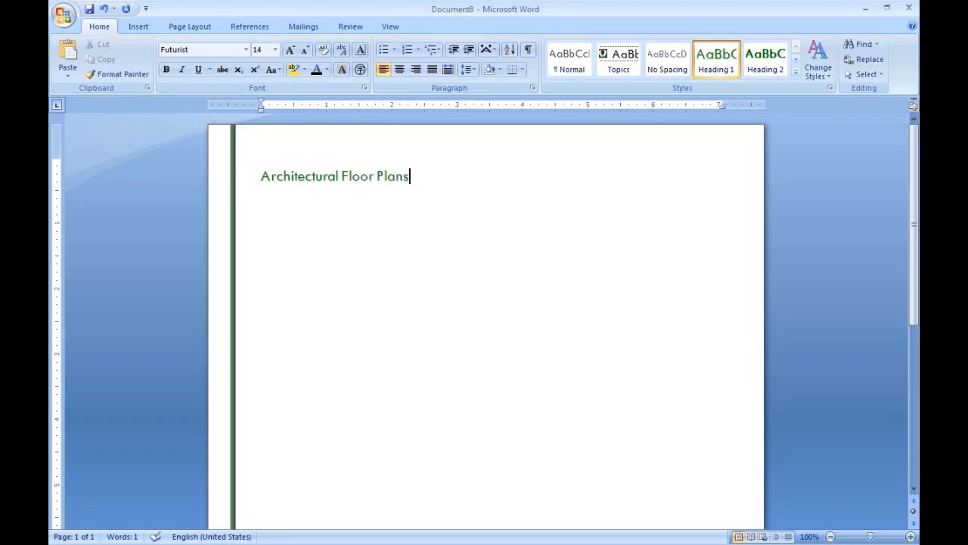
Copy the heading "Architectural Floor Plans" from the Word document and paste it in Revit as the name of sheet A101.
{"action": "key", "text": "ctrl+shift+Left"}
{"action": "key", "text": "ctrl+shift+Left"}
{"action": "key", "text": "ctrl+shift+Left"}
{"action": "key", "text": "End"}
{"action": "key", "text": "ctrl+shift+Left"}
{"action": "key", "text": "ctrl+shift+Left"}
{"action": "key", "text": "ctrl+shift+Left"}
{"action": "key", "text": "ctrl+c"}
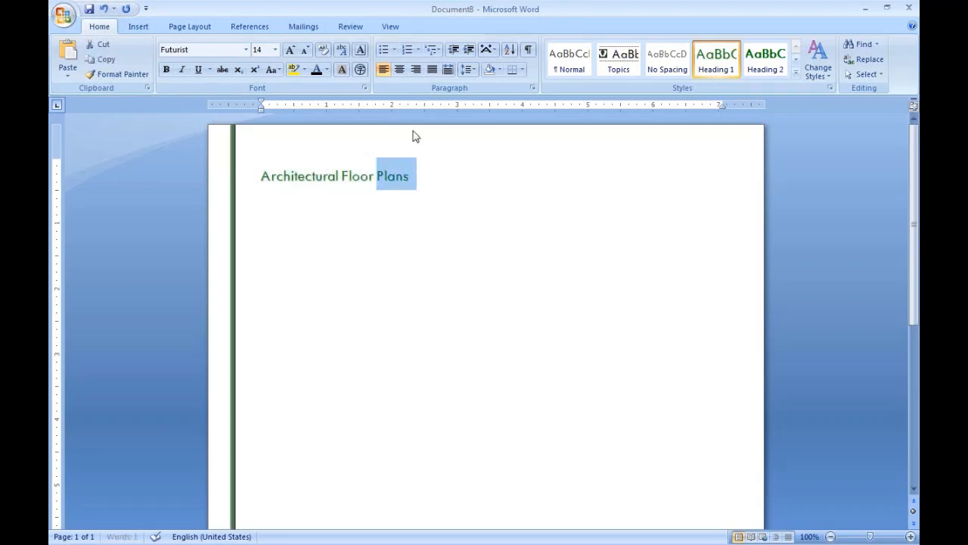
{"action": "key", "text": "alt+Tab"}
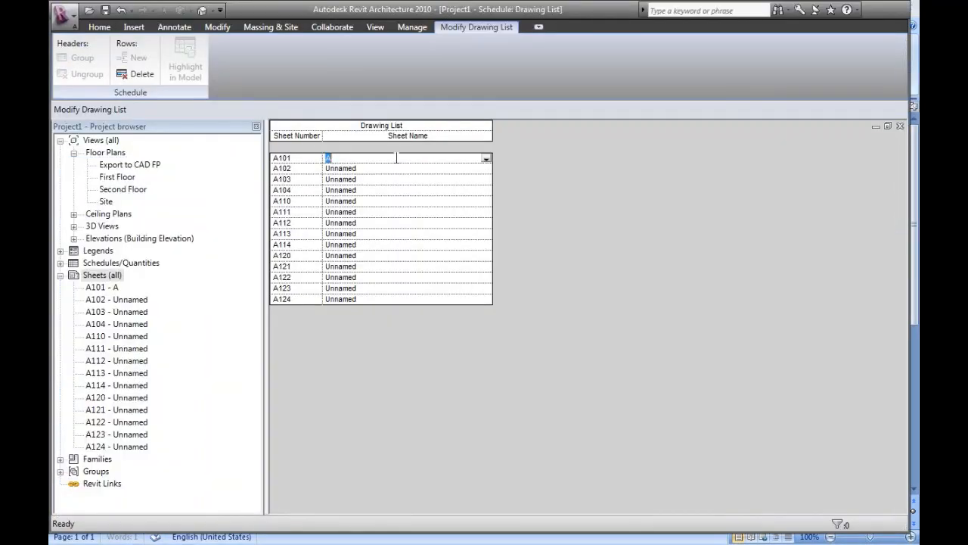
{"action": "key", "text": "ctrl+v"}
Name sheet A102 "Architectural Floor Plan" in the drawing list, using the copied heading text without the final "s".
{"action": "left_click", "coordinate": [396, 168]}
{"action": "left_click", "coordinate": [395, 168]}
{"action": "key", "text": "ctrl+v"}
{"action": "double_click", "coordinate": [395, 168]}
{"action": "left_click", "coordinate": [395, 168]}
{"action": "left_click_drag", "start_coordinate": [436, 168], "coordinate": [265, 179]}
{"action": "key", "text": "ctrl+v"}
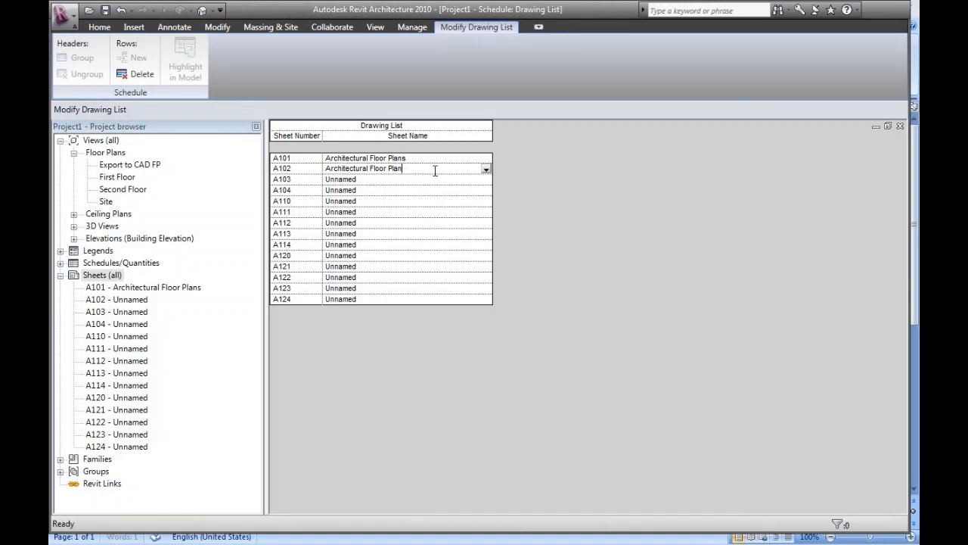
{"action": "key", "text": "Return"}
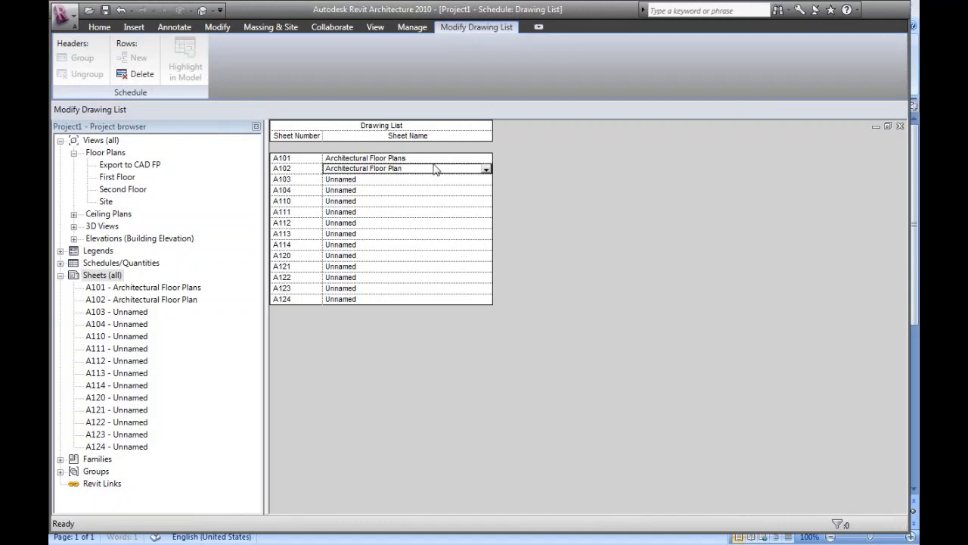
Insert "Overall" into sheet A102's name so that it reads "Architectural Overall Floor Plan".
{"action": "left_click", "coordinate": [427, 168]}
{"action": "left_click", "coordinate": [369, 168]}
{"action": "double_click", "coordinate": [370, 169]}
{"action": "left_click", "coordinate": [371, 169]}
{"action": "type", "text": "Overall"}
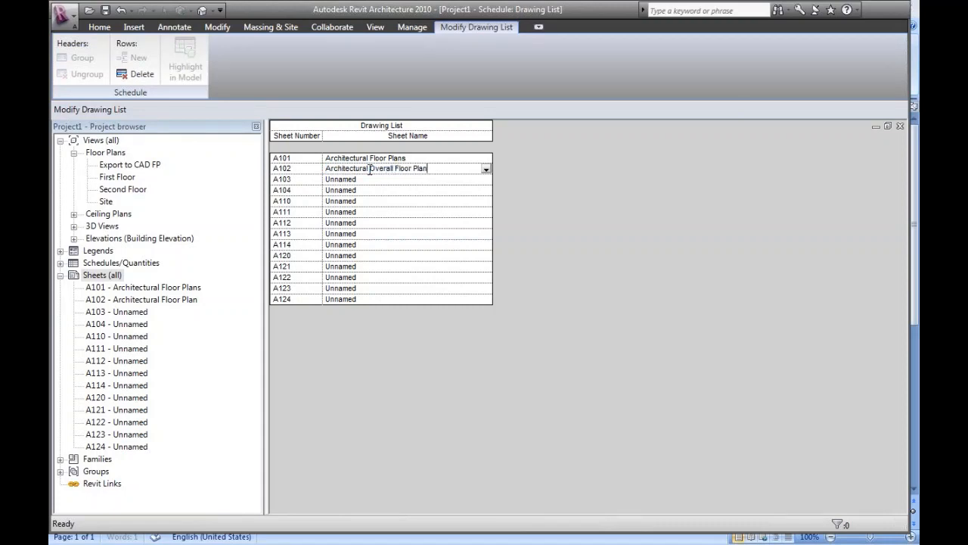
{"action": "key", "text": "Return"}
Copy sheet A102's name to sheets A101, A103, A104 and A110 in the drawing list.
{"action": "left_click", "coordinate": [371, 172]}
{"action": "left_click_drag", "start_coordinate": [449, 168], "coordinate": [323, 166]}
{"action": "key", "text": "ctrl+c"}
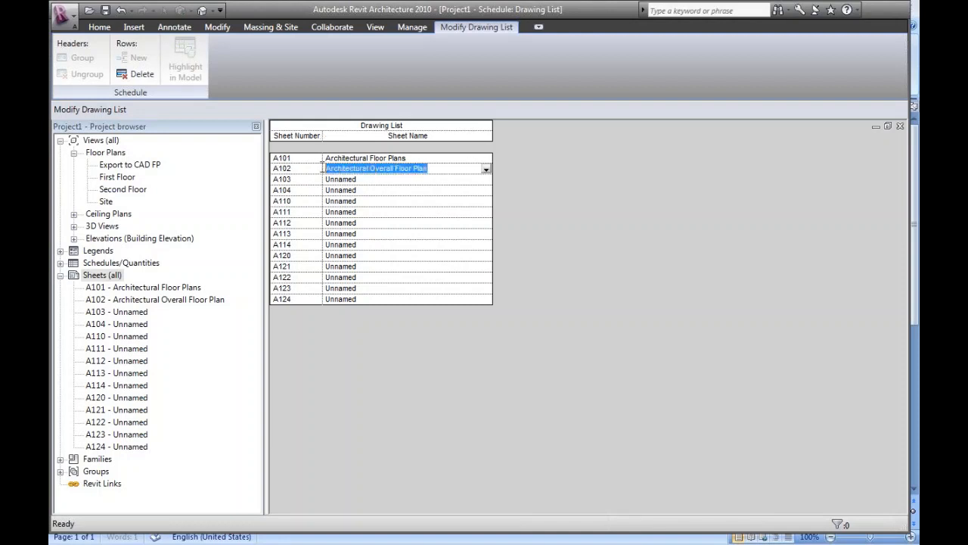
{"action": "left_click", "coordinate": [420, 157]}
{"action": "key", "text": "ctrl+v"}
{"action": "left_click", "coordinate": [401, 179]}
{"action": "key", "text": "ctrl+v"}
{"action": "left_click", "coordinate": [395, 190]}
{"action": "key", "text": "ctrl+v"}
{"action": "left_click", "coordinate": [393, 200]}
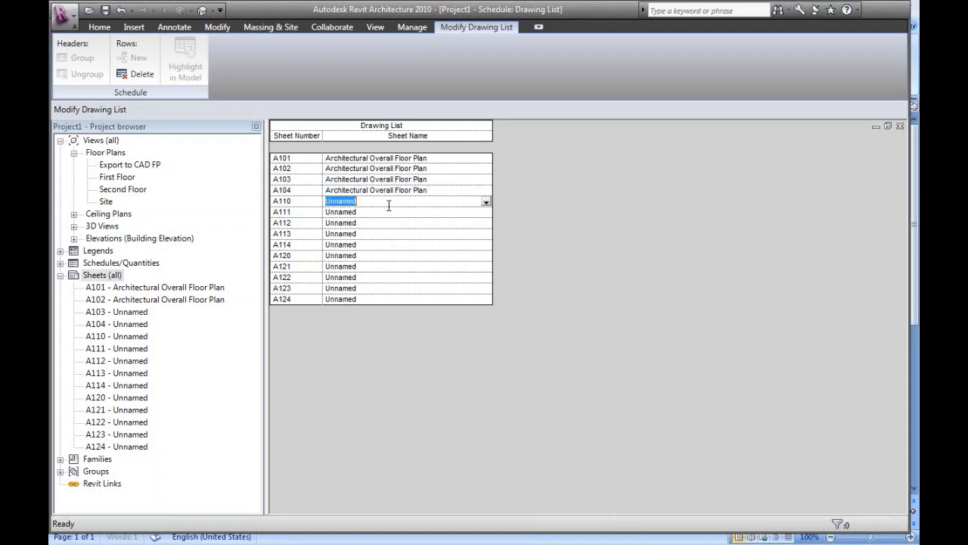
{"action": "key", "text": "ctrl+v"}
{"action": "left_click", "coordinate": [401, 158]}
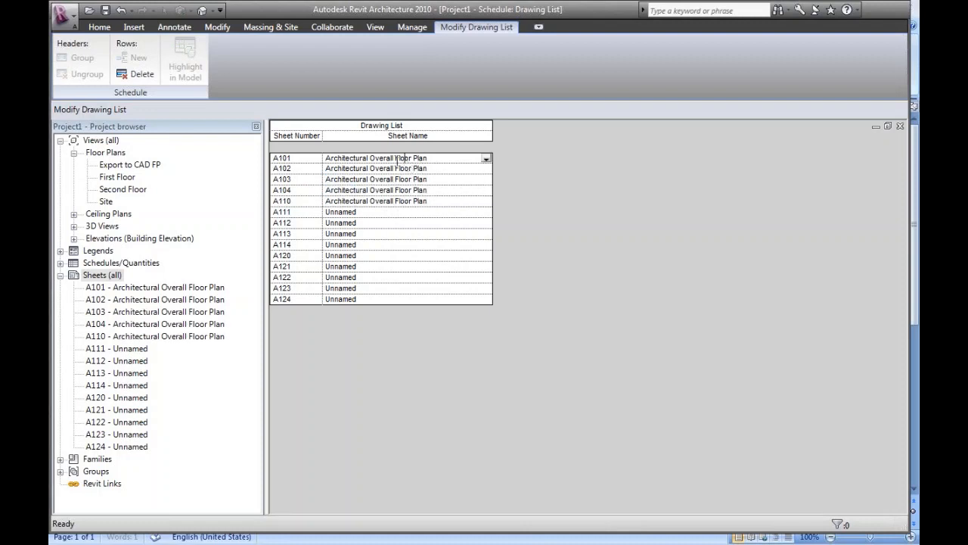
Switch to Document8 in Word and list First, Second, Third and Fourth on separate lines below the heading.
{"action": "key", "text": "alt+Tab"}
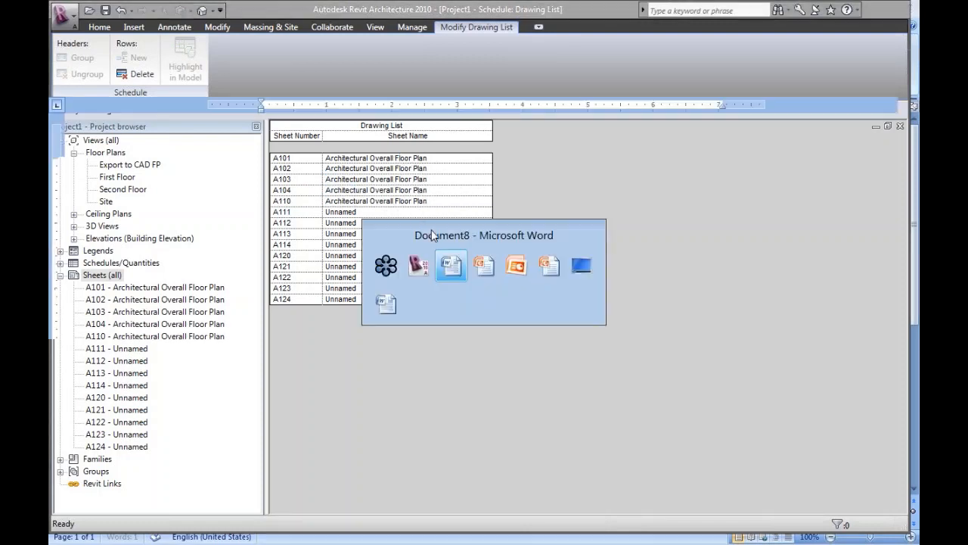
{"action": "key", "text": "Return"}
{"action": "type", "text": "Fr"}
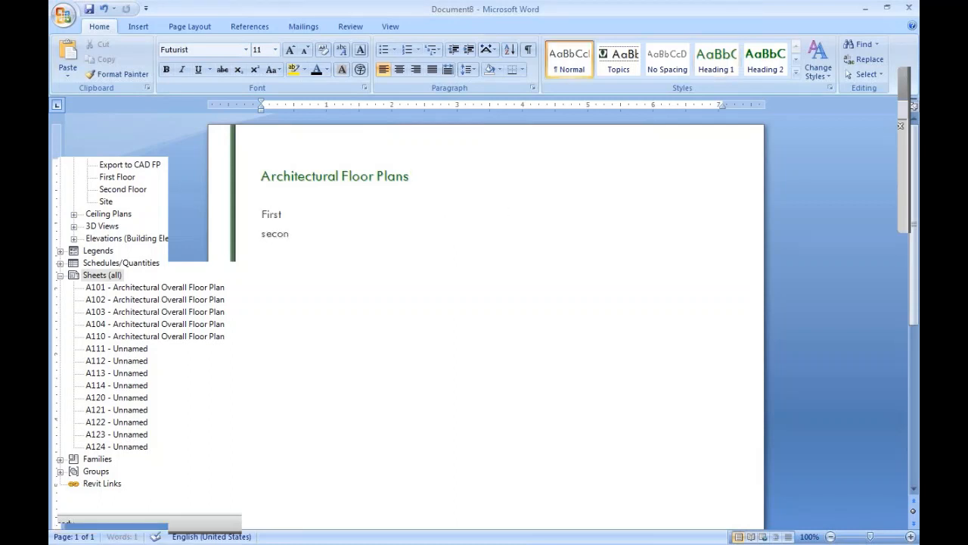
{"action": "key", "text": "BackSpace"}
{"action": "type", "text": "d"}
{"action": "key", "text": "Return"}
{"action": "type", "text": "Thir"}
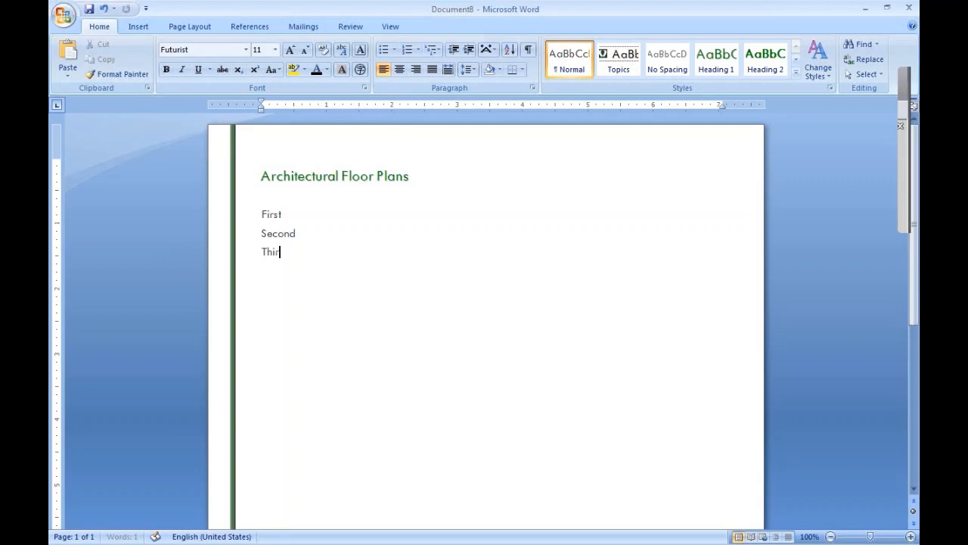
{"action": "type", "text": "fou"}
{"action": "key", "text": "Up"}
{"action": "key", "text": "Up"}
{"action": "key", "text": "Up"}
{"action": "key", "text": "Up"}
{"action": "key", "text": "shift+Down"}
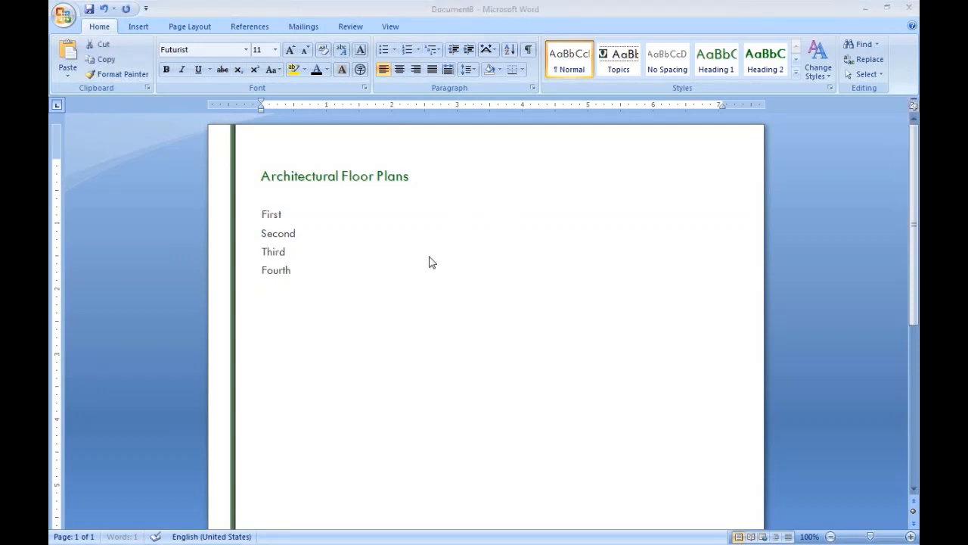
{"action": "left_click_drag", "start_coordinate": [265, 213], "coordinate": [318, 300]}
Copy the whole "Architectural Floor Plans" heading and switch back to the drawing list in Revit.
{"action": "left_click", "coordinate": [342, 177]}
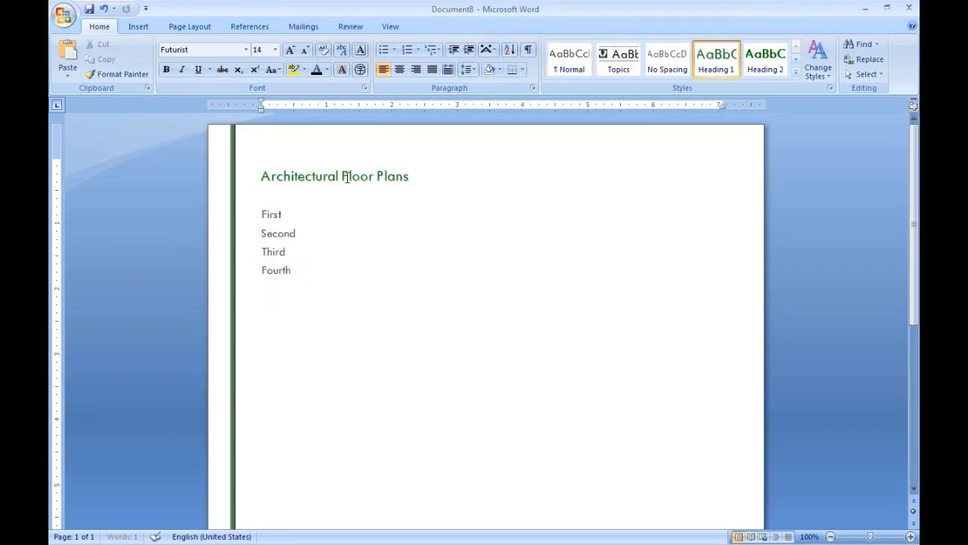
{"action": "left_click", "coordinate": [411, 176]}
{"action": "left_click_drag", "start_coordinate": [428, 173], "coordinate": [260, 168]}
{"action": "key", "text": "ctrl+c"}
{"action": "key", "text": "alt+Tab"}
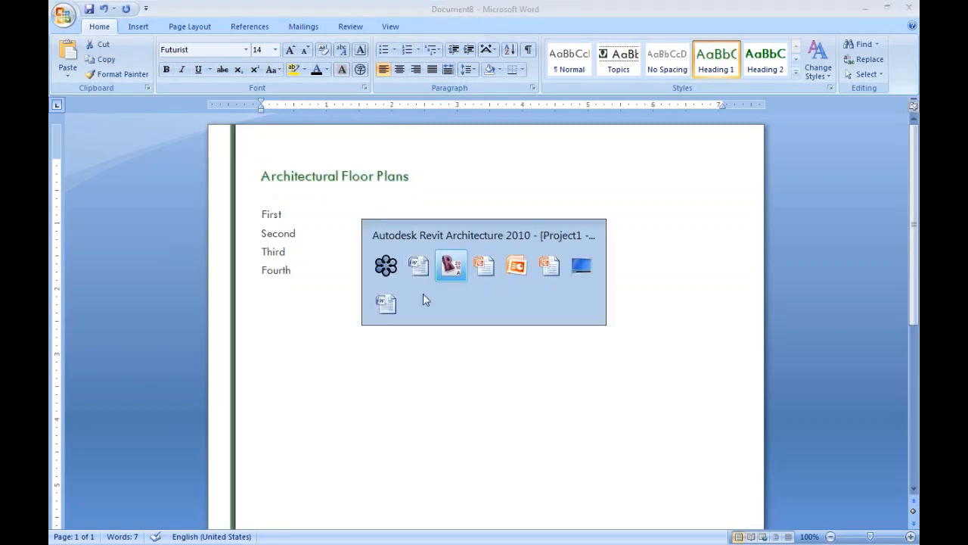
Paste "Architectural Floor Plans" as the name of sheets A111 to A114 and A120 to A124.
{"action": "left_click", "coordinate": [389, 212]}
{"action": "key", "text": "ctrl+v"}
{"action": "left_click", "coordinate": [391, 224]}
{"action": "key", "text": "ctrl+v"}
{"action": "left_click", "coordinate": [391, 234]}
{"action": "key", "text": "ctrl+v"}
{"action": "left_click", "coordinate": [391, 245]}
{"action": "key", "text": "ctrl+v"}
{"action": "left_click", "coordinate": [395, 255]}
{"action": "key", "text": "ctrl+v"}
{"action": "left_click", "coordinate": [384, 266]}
{"action": "key", "text": "ctrl+v"}
{"action": "left_click", "coordinate": [385, 278]}
{"action": "key", "text": "ctrl+v"}
{"action": "left_click", "coordinate": [384, 289]}
{"action": "key", "text": "ctrl+v"}
{"action": "left_click", "coordinate": [387, 301]}
{"action": "key", "text": "ctrl+v"}
Change the name of sheet A111 to the singular "Architectural Floor Plan".
{"action": "left_click", "coordinate": [421, 214]}
{"action": "key", "text": "BackSpace"}
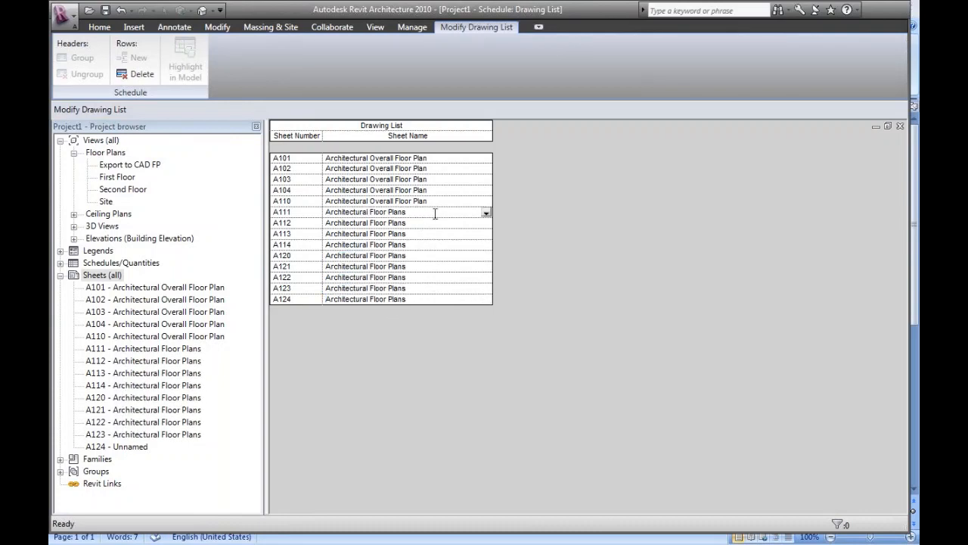
{"action": "type", "text": "s"}
{"action": "left_click", "coordinate": [436, 214]}
{"action": "key", "text": "Tab"}
{"action": "key", "text": "Tab"}
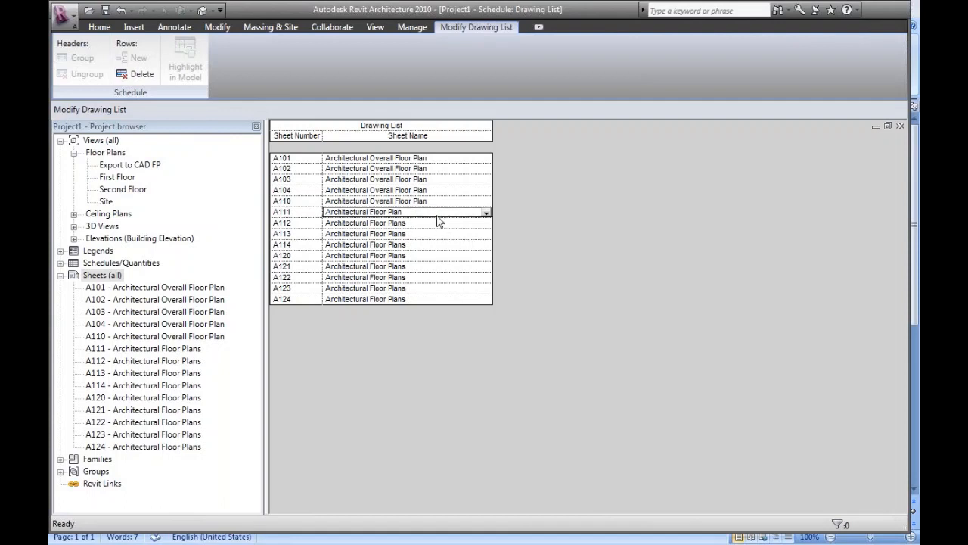
Copy sheet A111's name and paste it over the names of sheets A112 and A113.
{"action": "left_click_drag", "start_coordinate": [403, 214], "coordinate": [314, 213]}
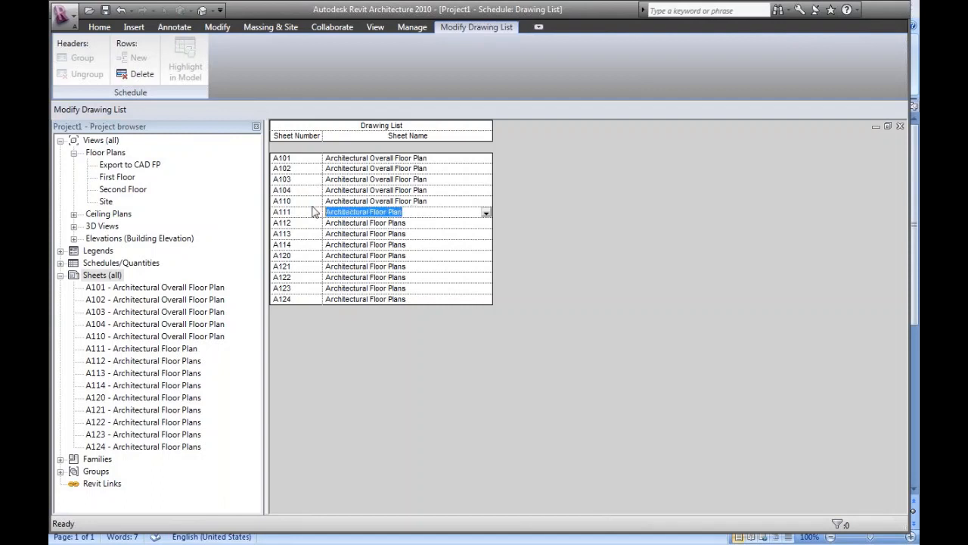
{"action": "key", "text": "ctrl+c"}
{"action": "left_click", "coordinate": [409, 224]}
{"action": "left_click_drag", "start_coordinate": [409, 224], "coordinate": [163, 228]}
{"action": "key", "text": "ctrl+v"}
{"action": "left_click", "coordinate": [425, 236]}
{"action": "key", "text": "ctrl+v"}
{"action": "left_click", "coordinate": [435, 245]}
{"action": "left_click", "coordinate": [436, 241]}
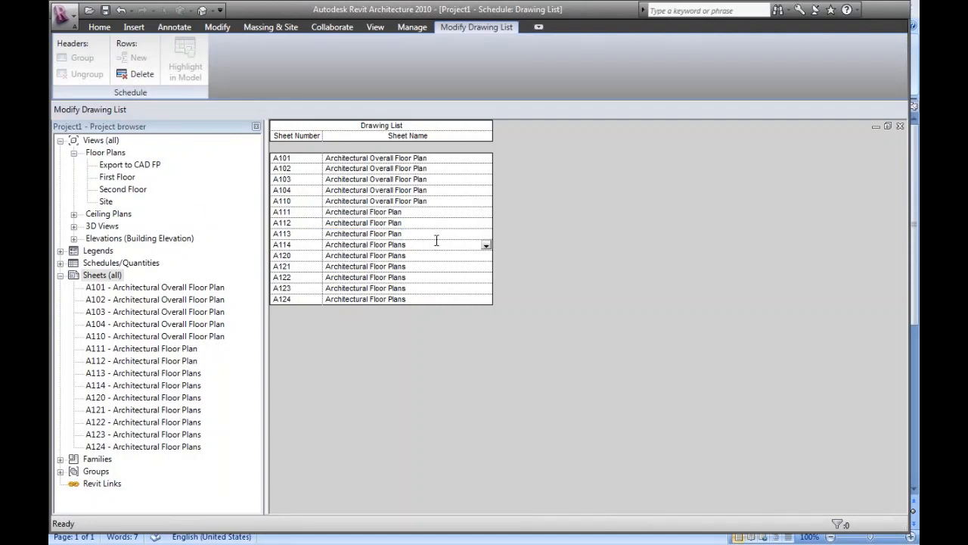